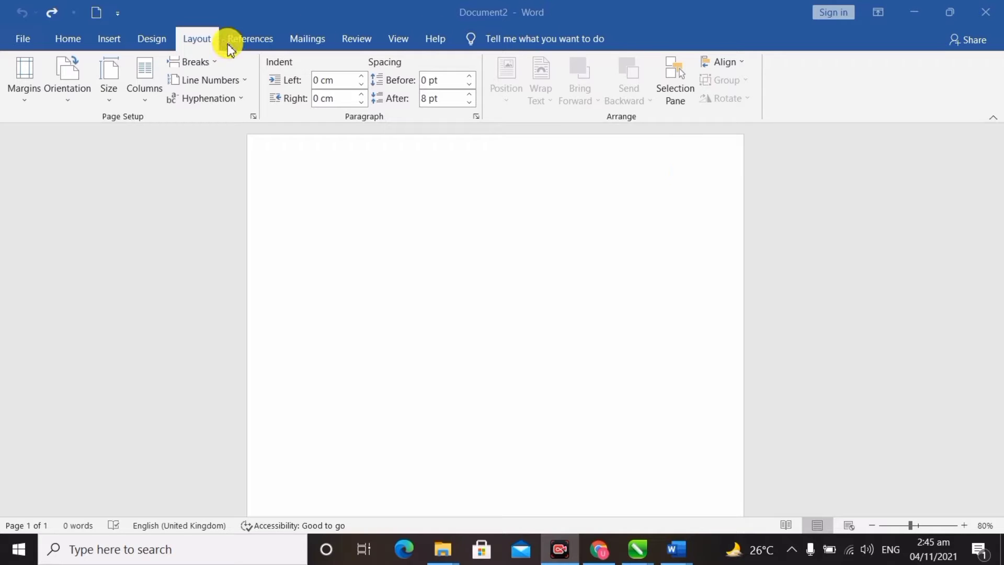
# Step: Set a custom paper size of 7.50 cm wide by 12 cm tall for the vertical ID card
pyautogui.click(112, 93)
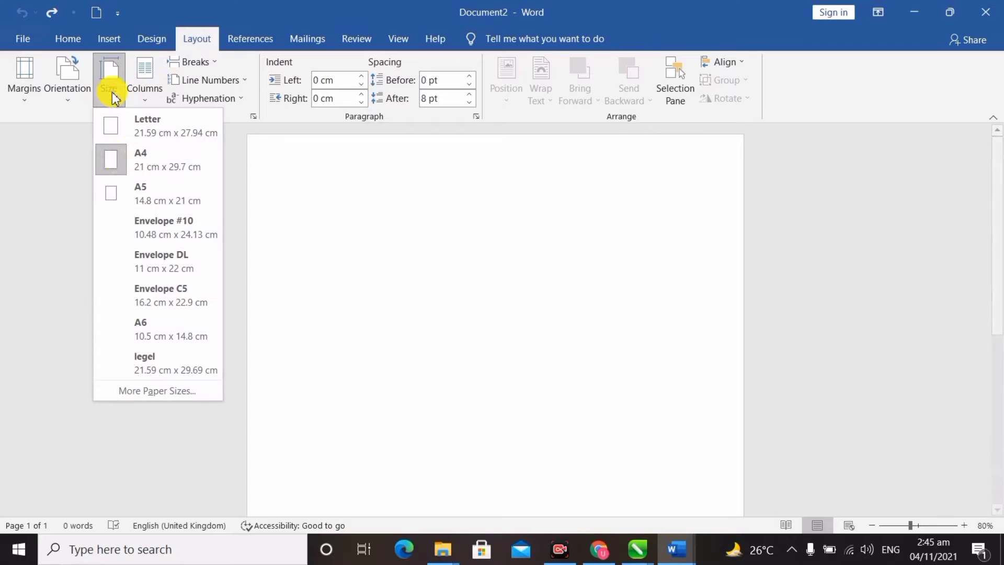
pyautogui.click(164, 393)
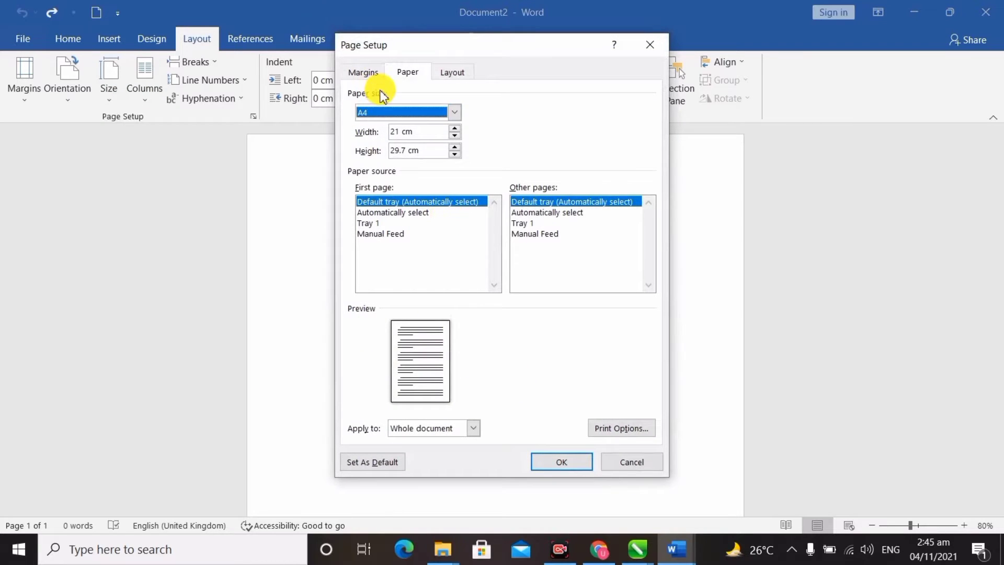
pyautogui.moveTo(415, 130); pyautogui.dragTo(386, 137)
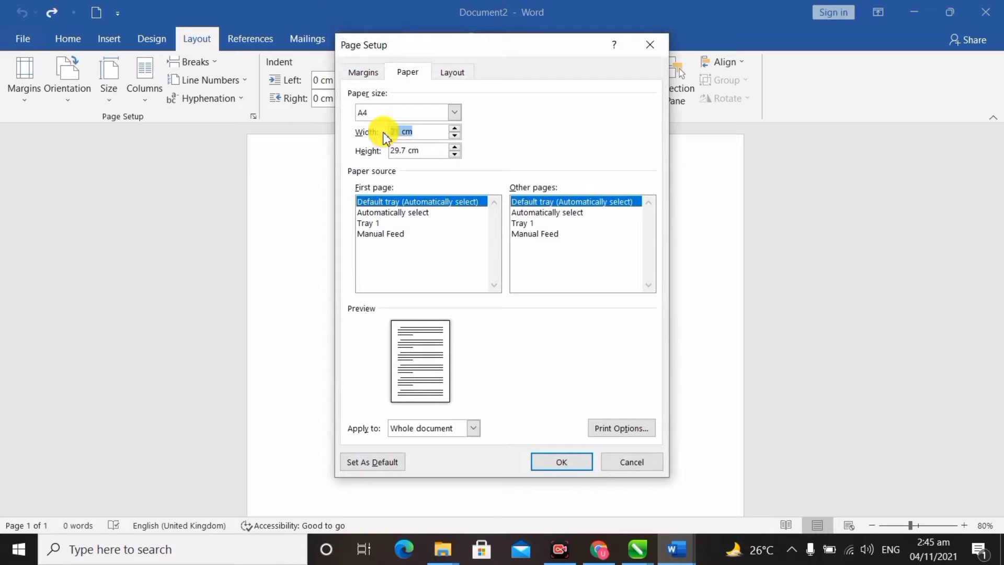
pyautogui.write('7.50')
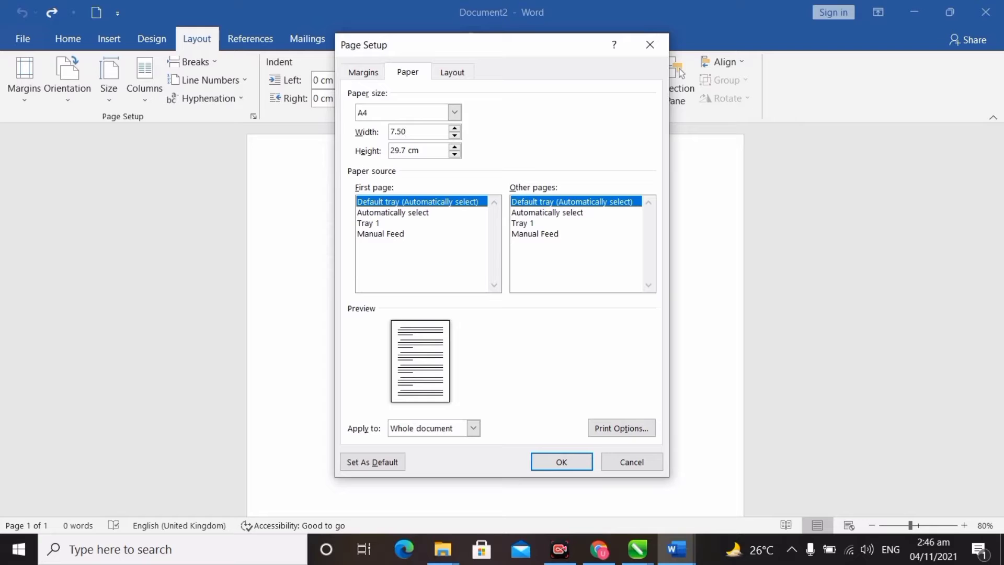
pyautogui.press('Tab')
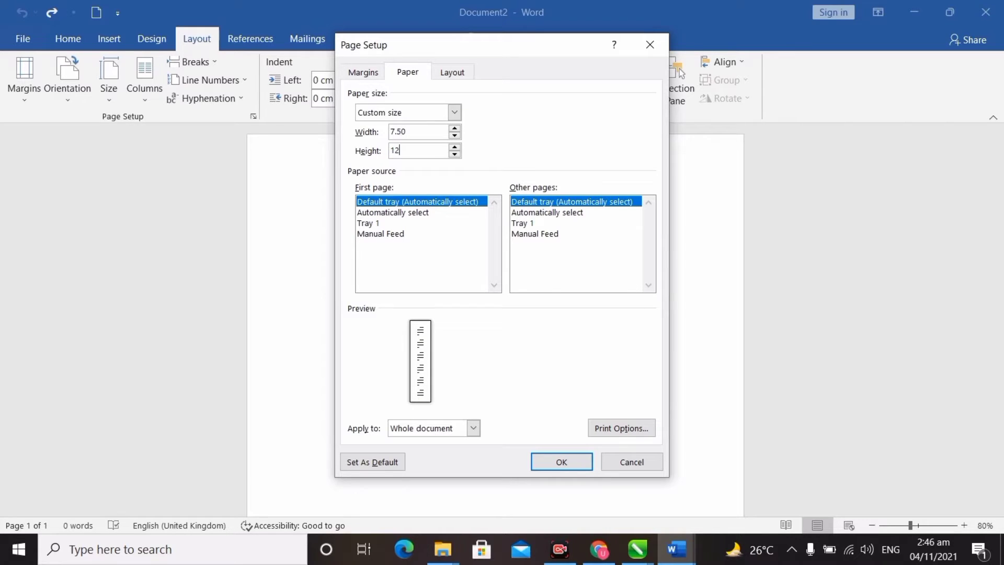
pyautogui.click(561, 460)
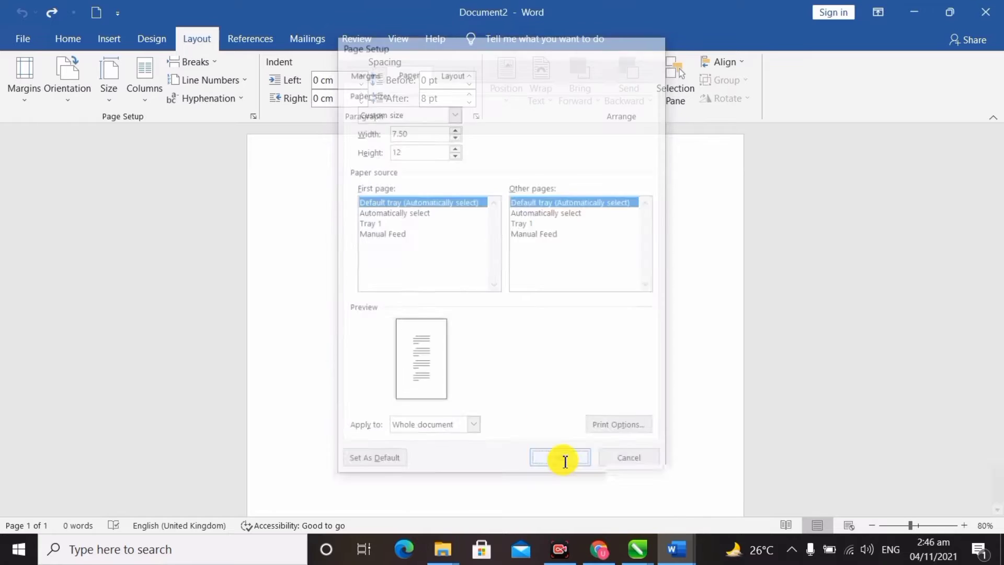
pyautogui.scroll(3, 432, 260)
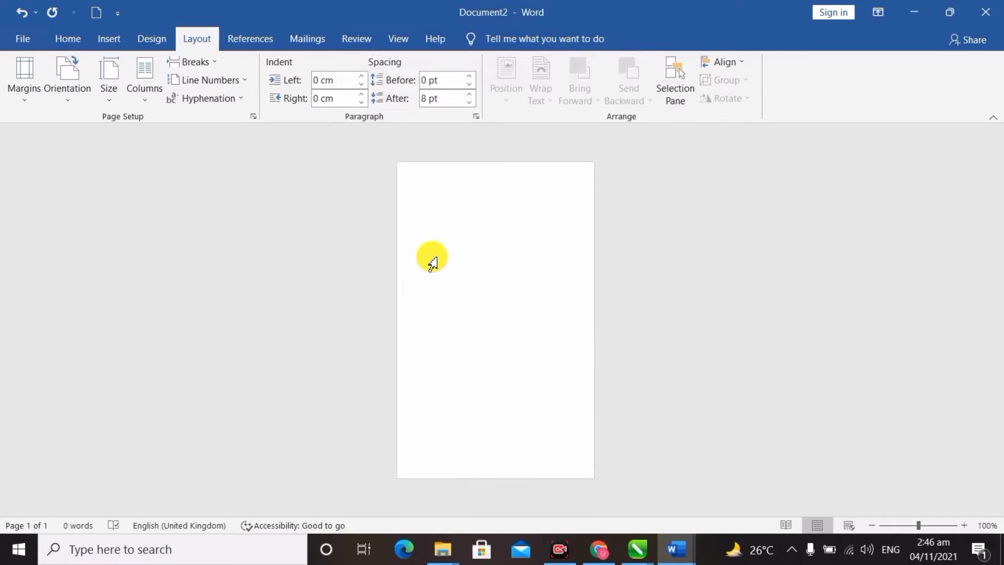
# Step: Draw a rounded rectangle across the top of the card, pushing it past the page's top edge
pyautogui.scroll(-1, 432, 263)
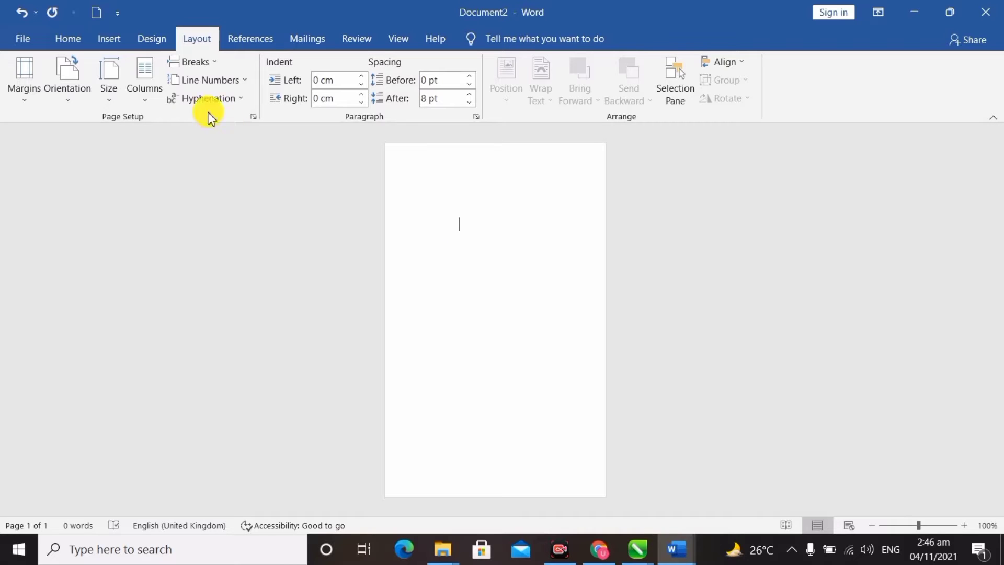
pyautogui.click(108, 38)
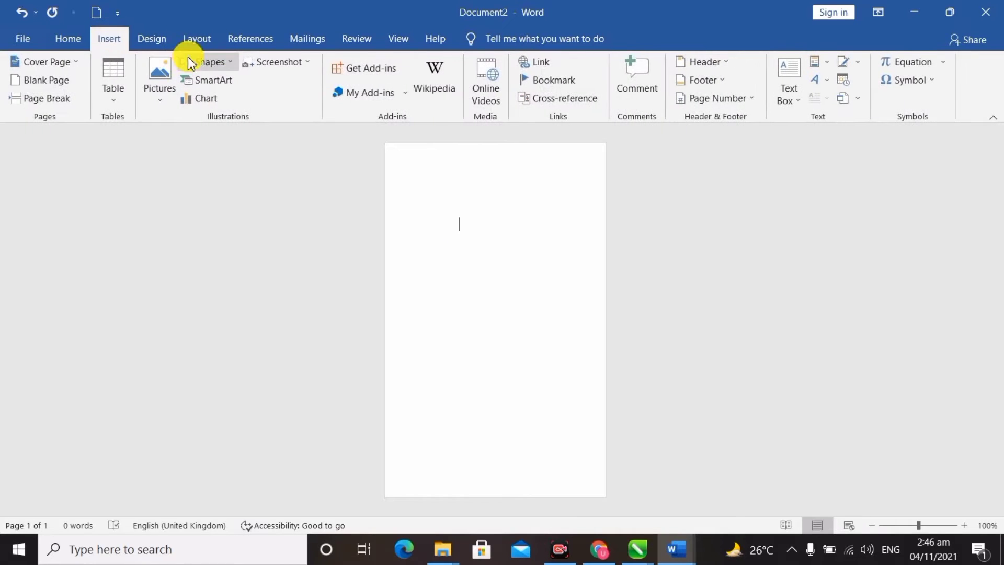
pyautogui.click(225, 64)
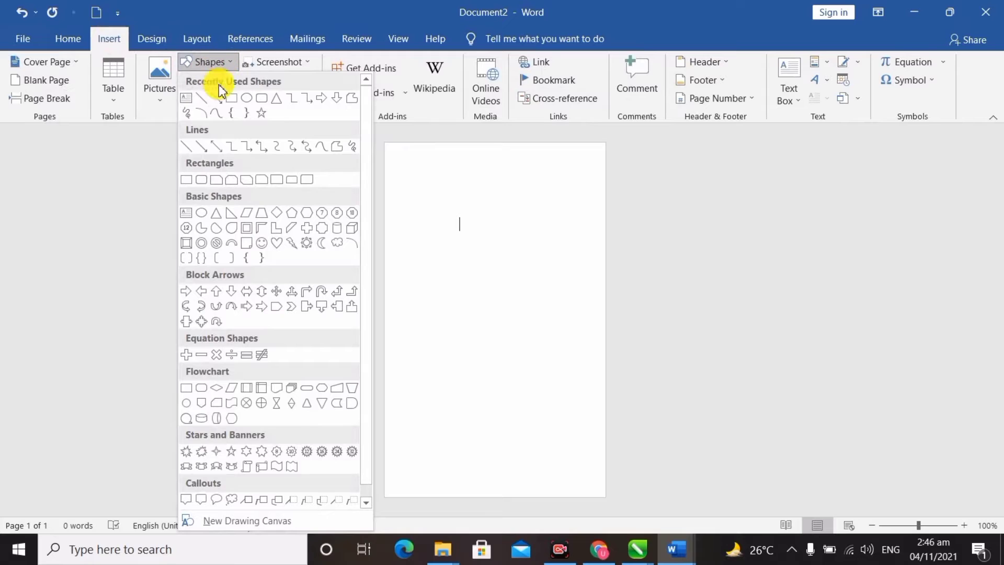
pyautogui.click(263, 101)
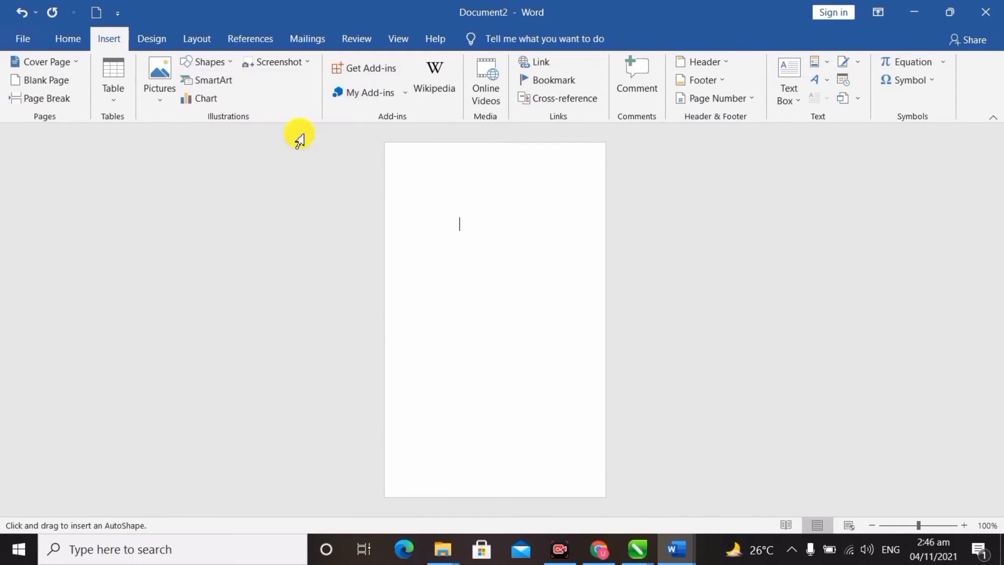
pyautogui.moveTo(387, 145); pyautogui.dragTo(606, 293)
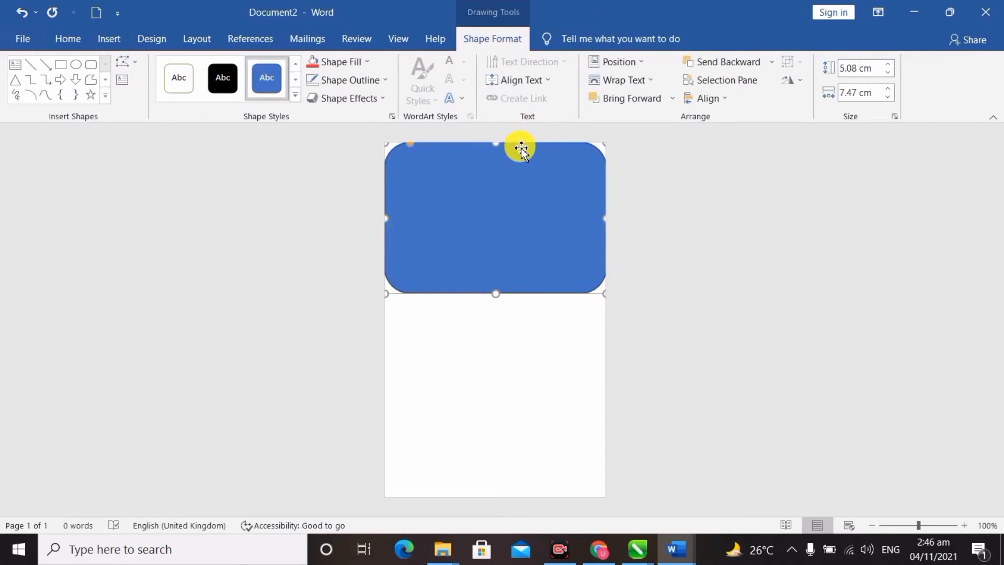
pyautogui.moveTo(533, 294); pyautogui.dragTo(533, 256)
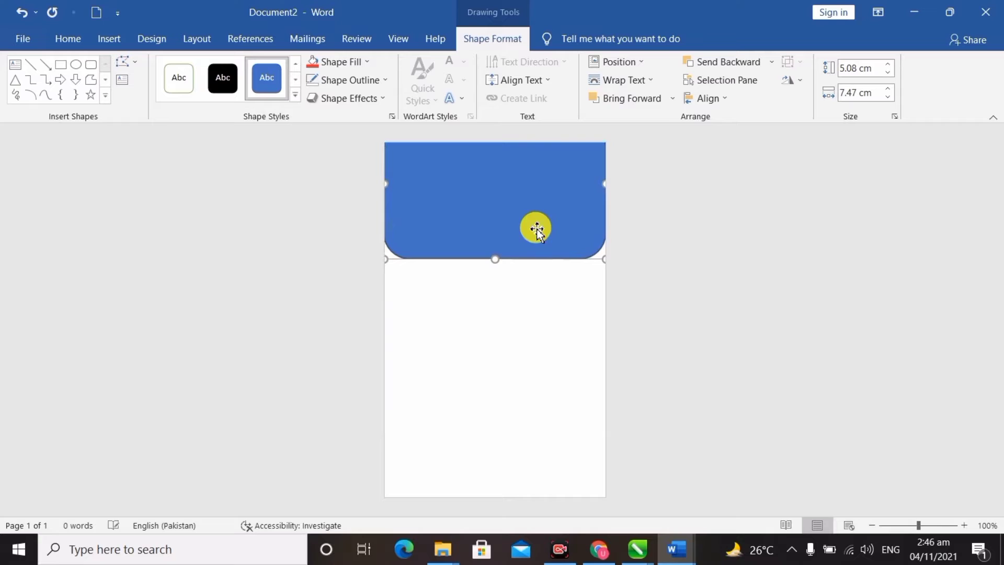
# Step: Select the rounded rectangle in the Selection pane and nudge it slightly upward
pyautogui.click(724, 83)
pyautogui.click(858, 203)
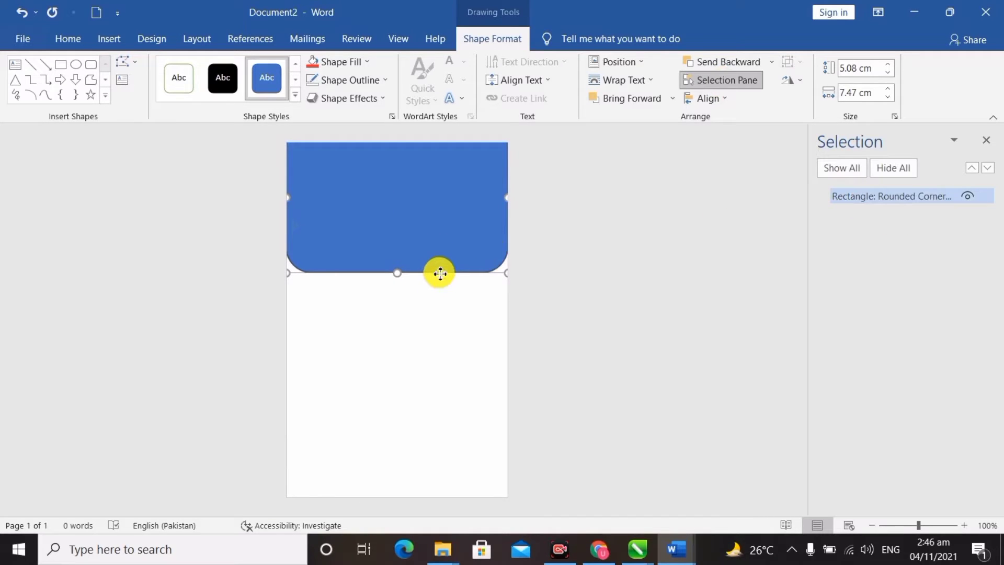
pyautogui.moveTo(441, 273); pyautogui.dragTo(439, 258)
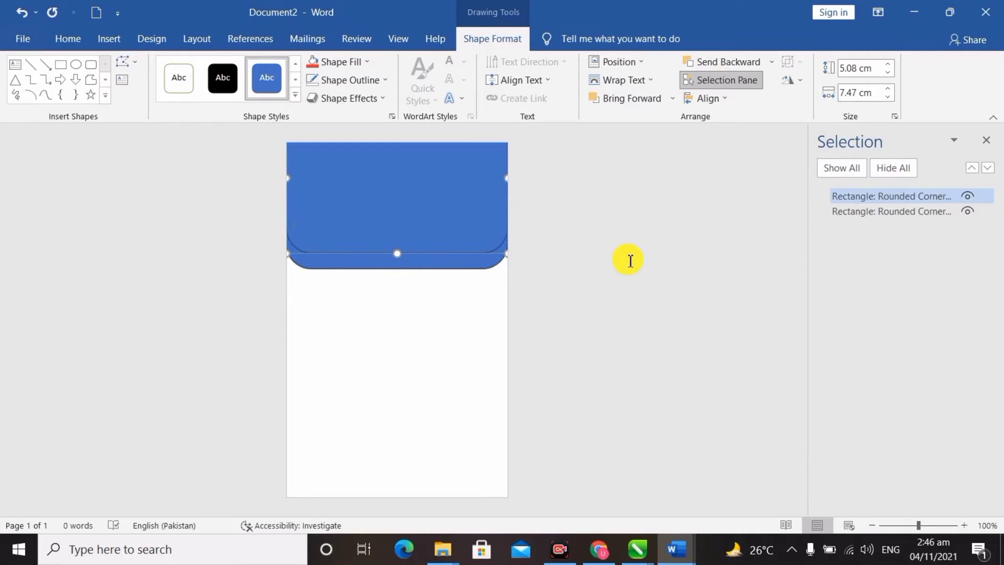
# Step: Fill the front rounded rectangle red and the back rectangle black
pyautogui.click(364, 63)
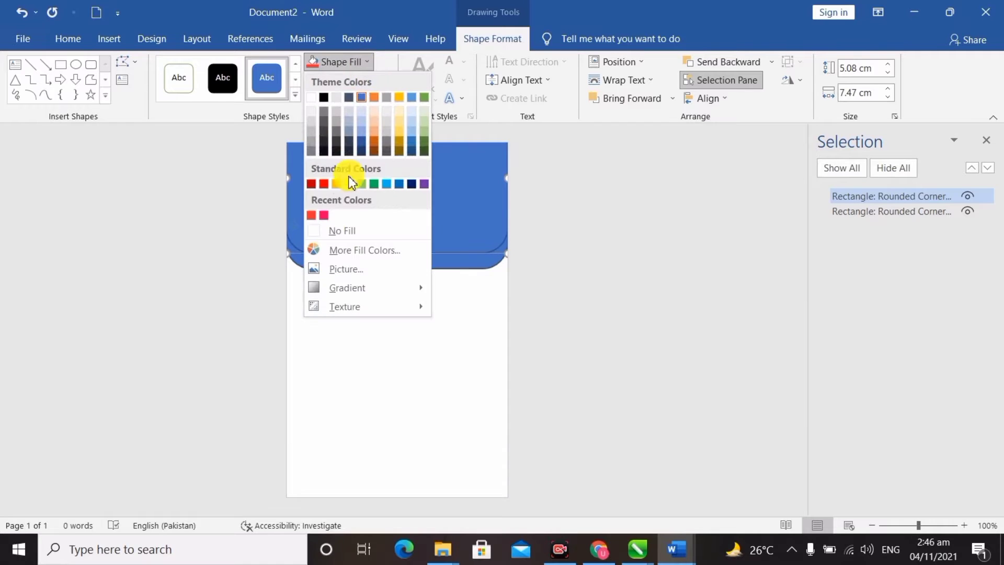
pyautogui.click(324, 184)
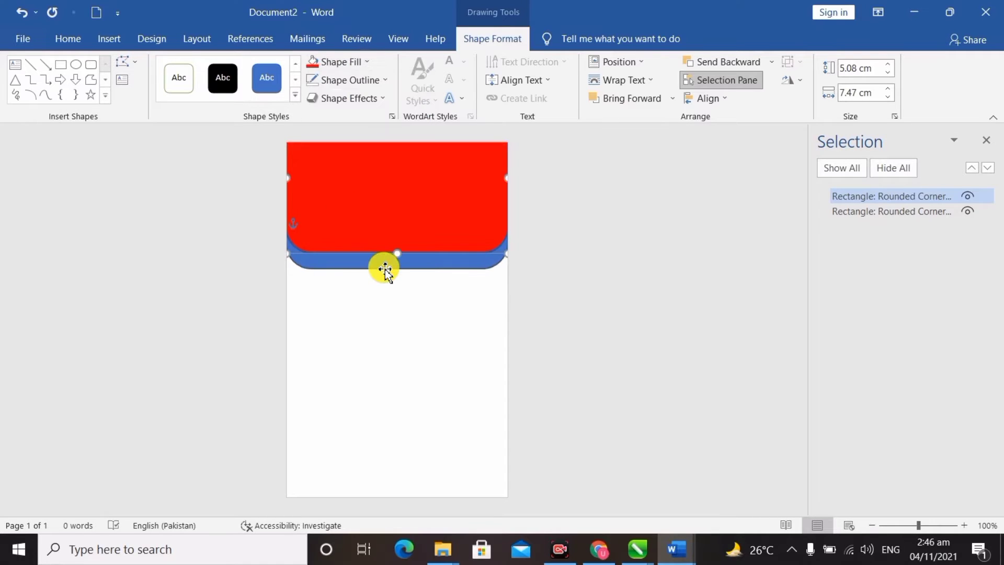
pyautogui.click(385, 265)
pyautogui.click(337, 62)
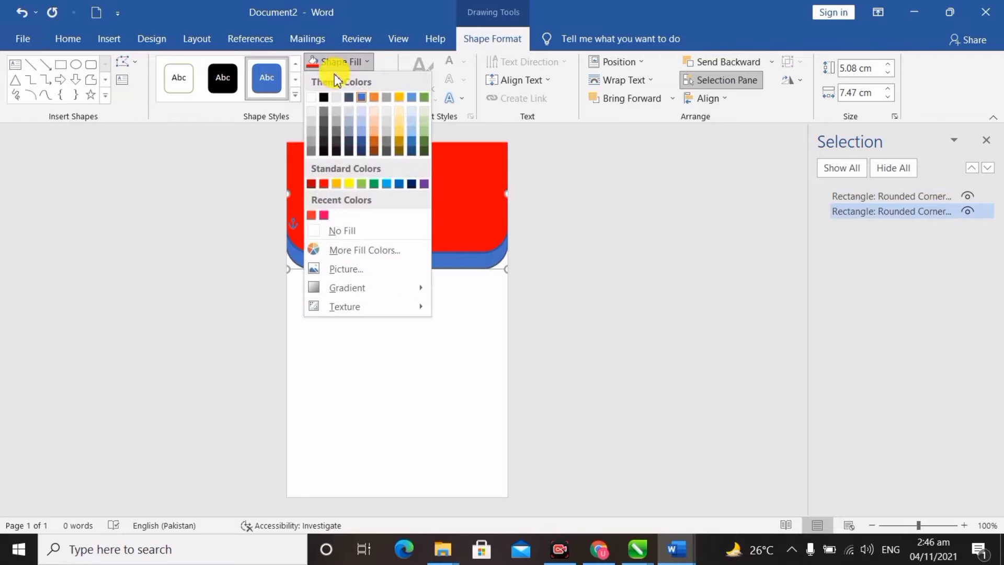
pyautogui.click(323, 97)
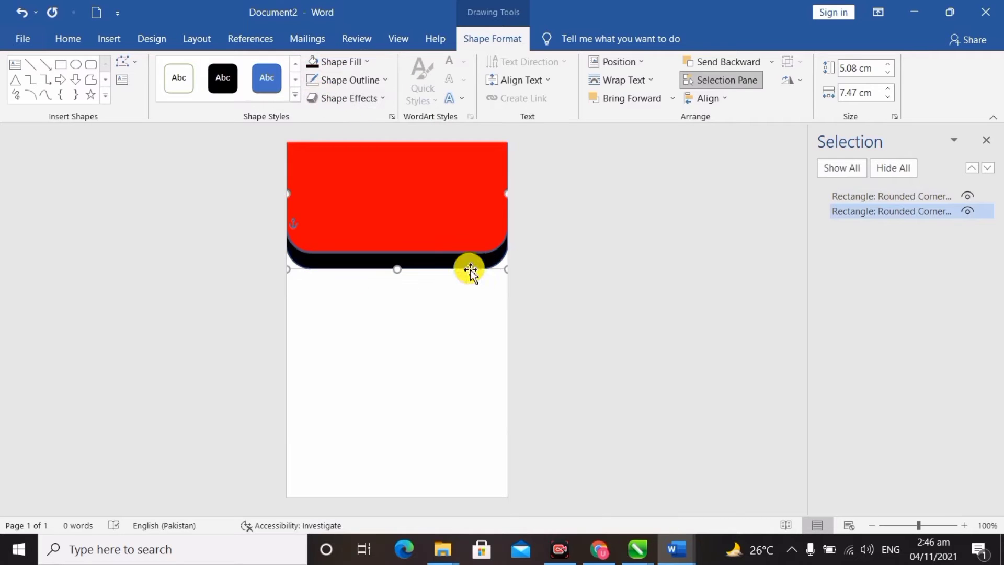
# Step: Remove the outlines from both the black and red rectangles
pyautogui.click(366, 80)
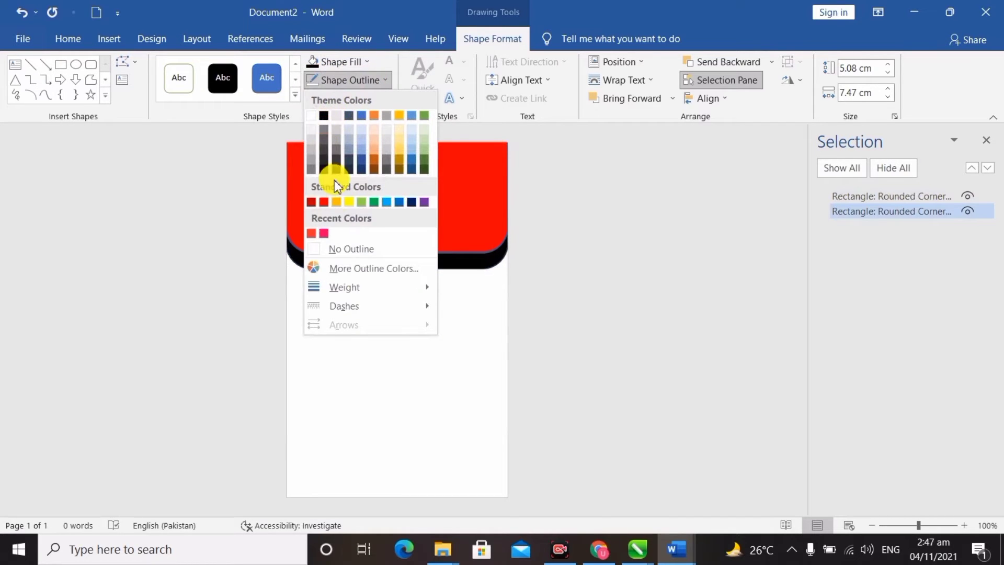
pyautogui.click(350, 250)
pyautogui.click(376, 222)
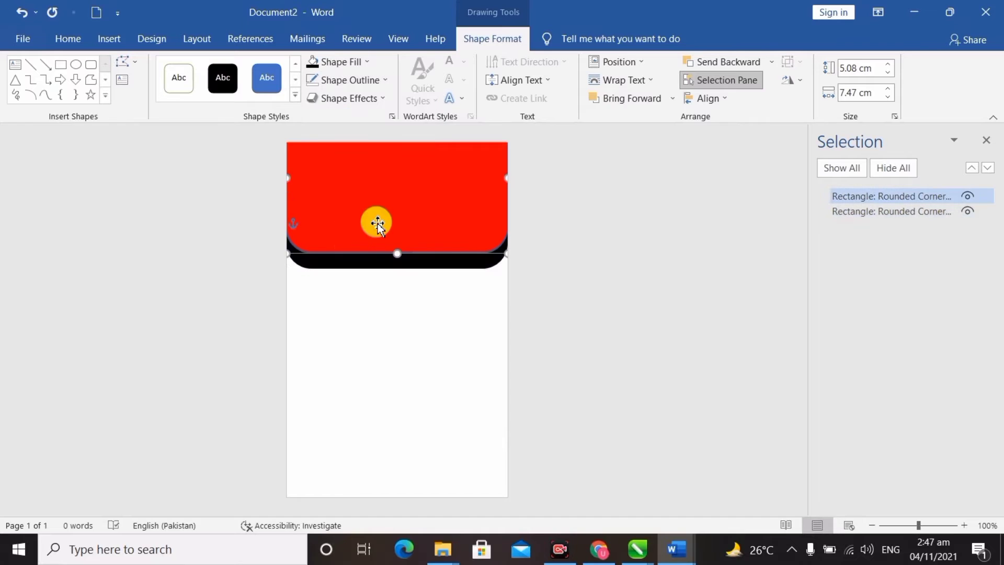
pyautogui.click(365, 97)
pyautogui.click(368, 81)
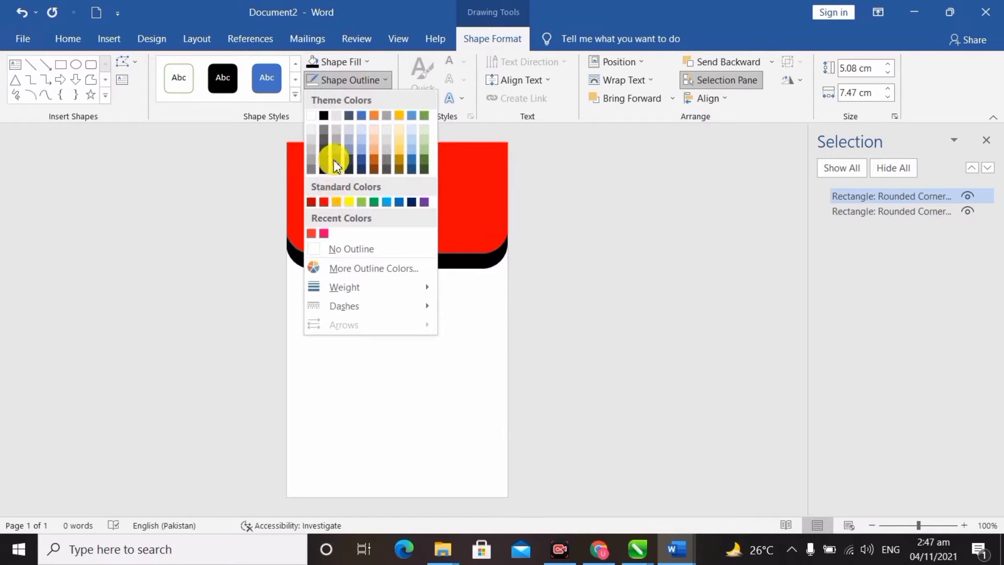
pyautogui.click(350, 250)
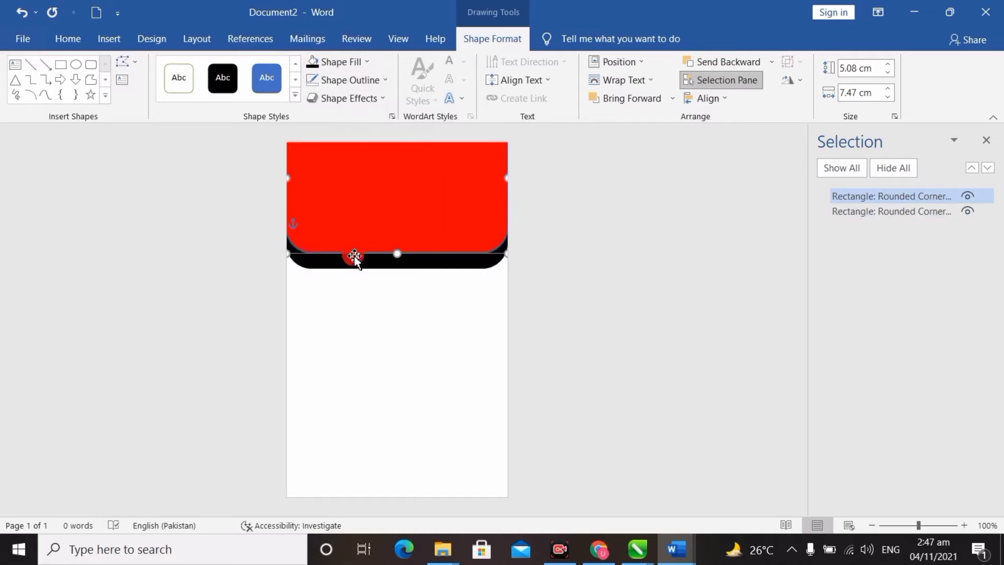
# Step: Make the black back rectangle slightly shorter so it sits just below the red one
pyautogui.click(466, 268)
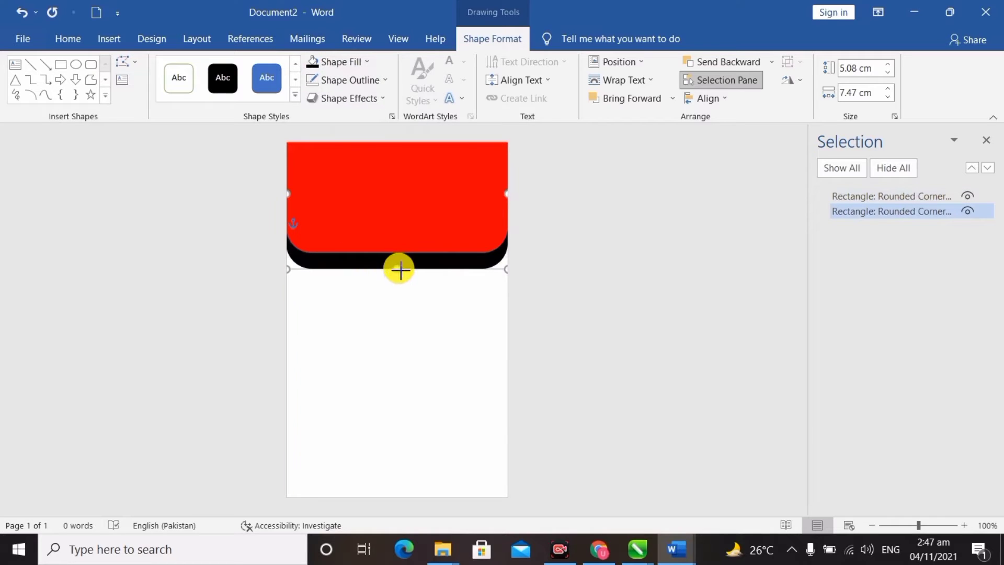
pyautogui.moveTo(400, 269); pyautogui.dragTo(398, 265)
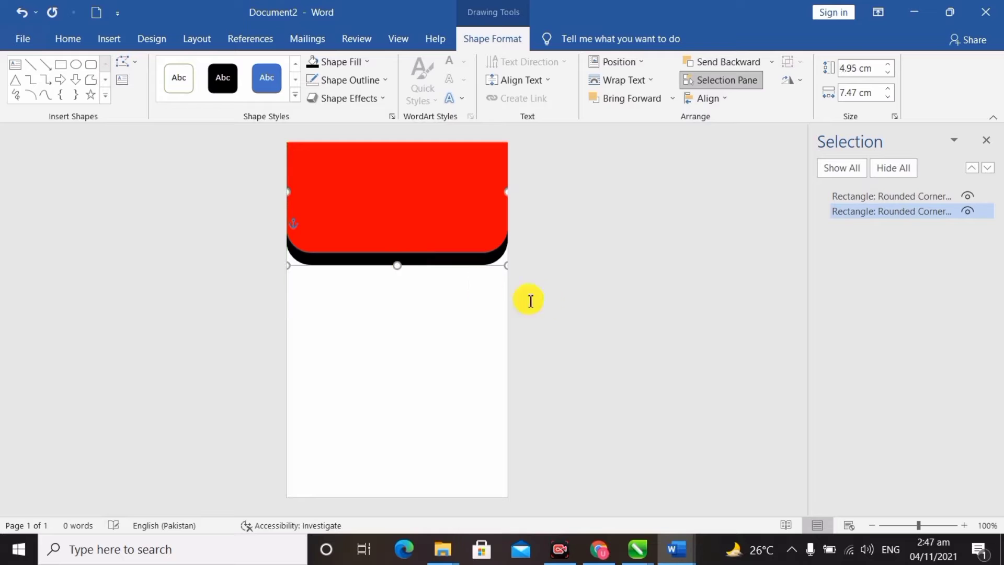
pyautogui.click(546, 304)
pyautogui.click(391, 262)
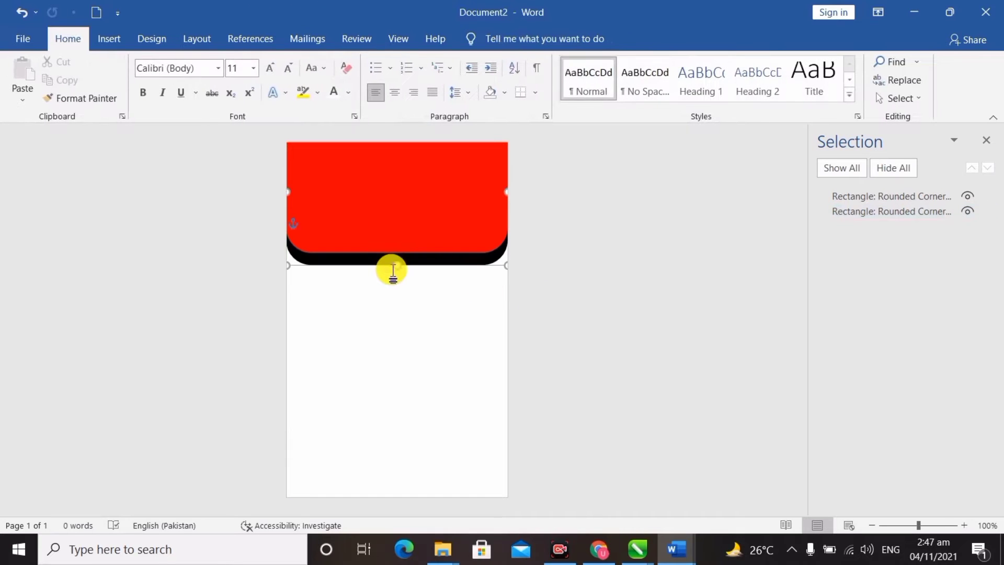
pyautogui.moveTo(399, 268); pyautogui.dragTo(397, 262)
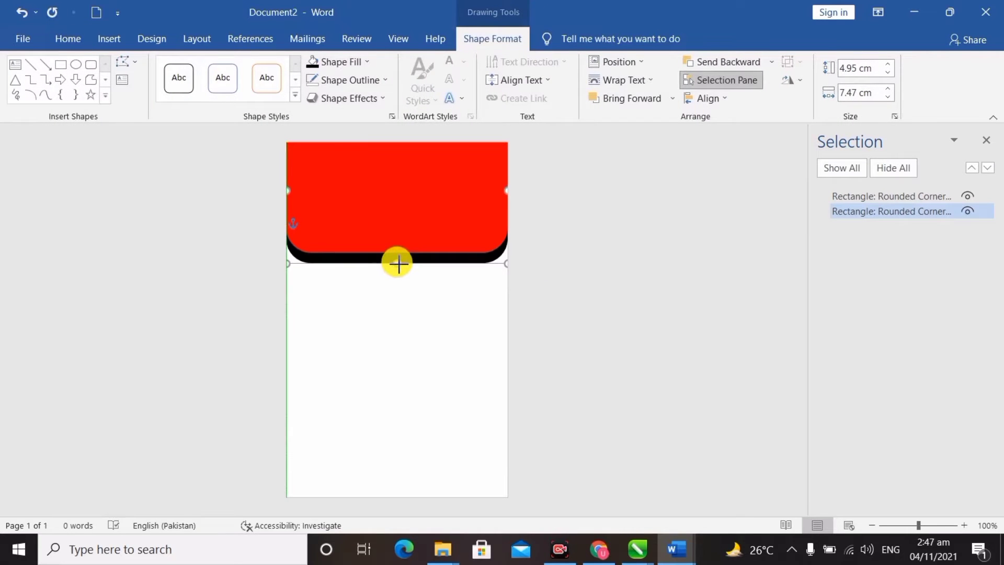
# Step: Group the red and black rectangles into one header, undoing an accidental move
pyautogui.click(448, 205)
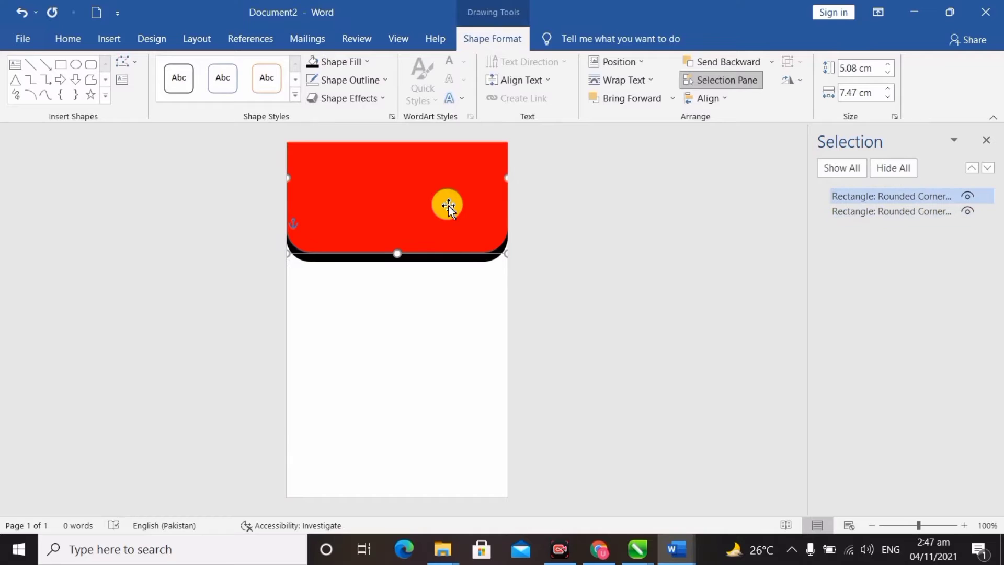
pyautogui.keyDown('shift'); pyautogui.click(458, 261); pyautogui.keyUp('shift')
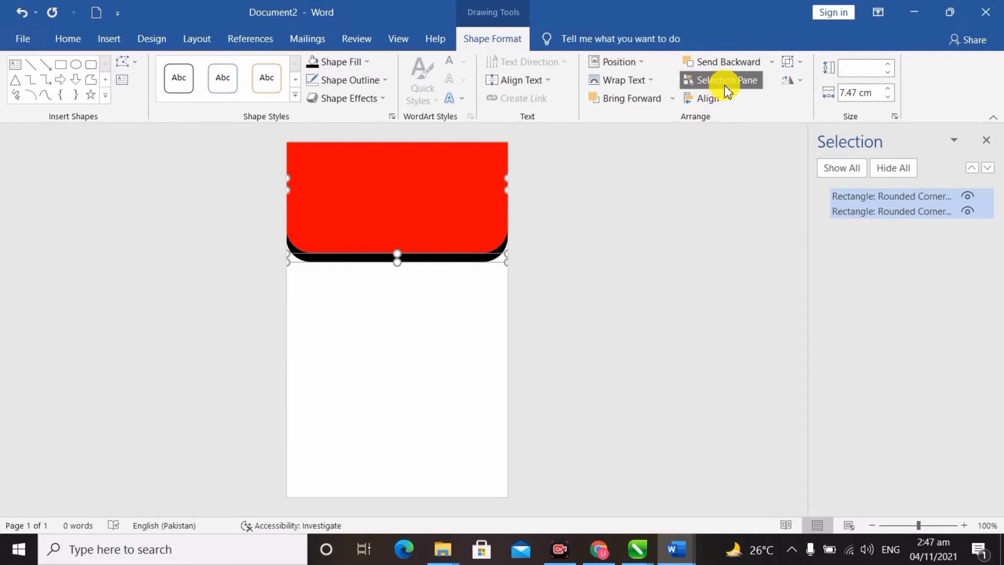
pyautogui.click(790, 62)
pyautogui.click(802, 84)
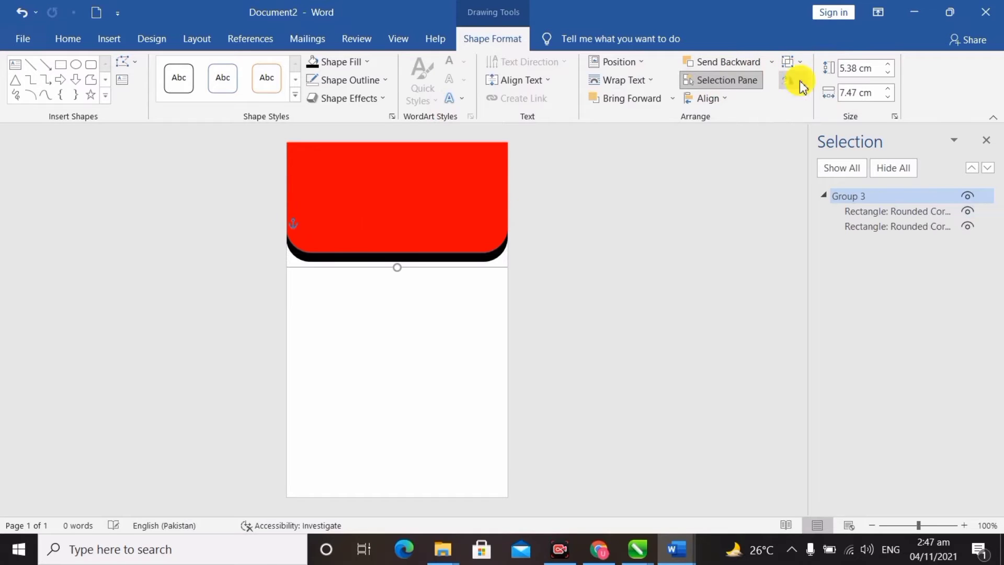
pyautogui.moveTo(421, 262); pyautogui.dragTo(403, 345)
pyautogui.hotkey('ctrl', 'z')
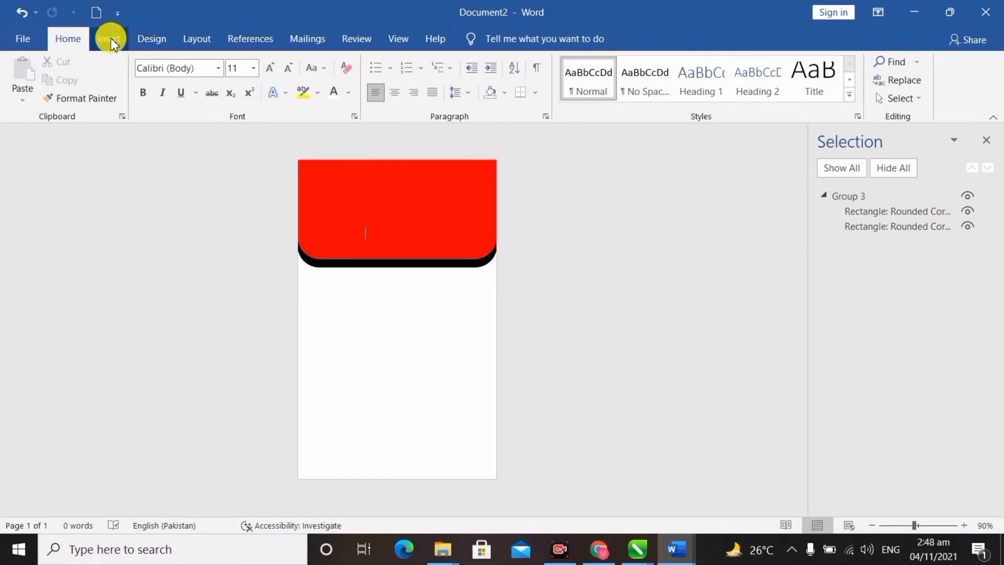
# Step: Draw a rectangle bar along the card's bottom edge and place a copy on the right half
pyautogui.click(111, 41)
pyautogui.click(225, 61)
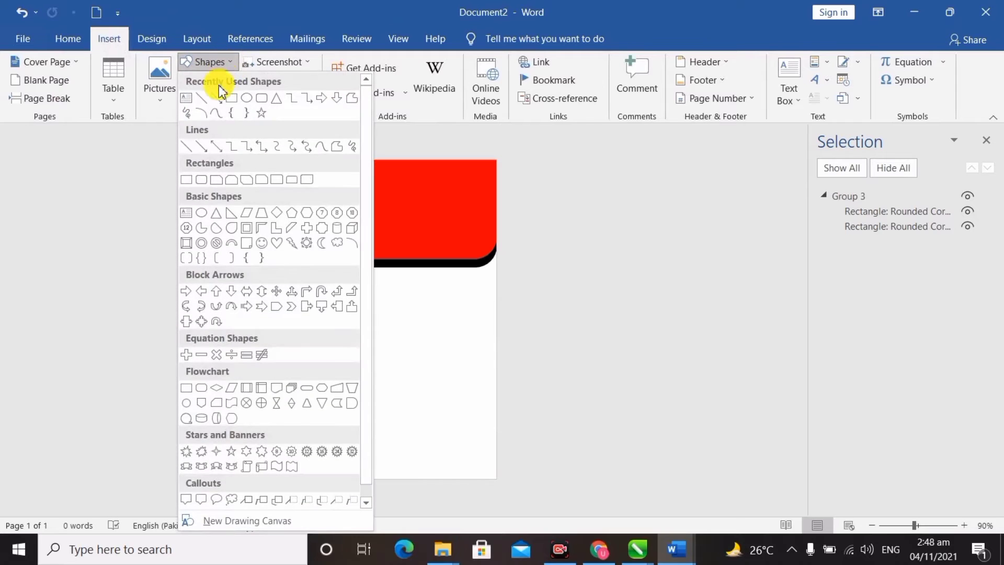
pyautogui.click(231, 98)
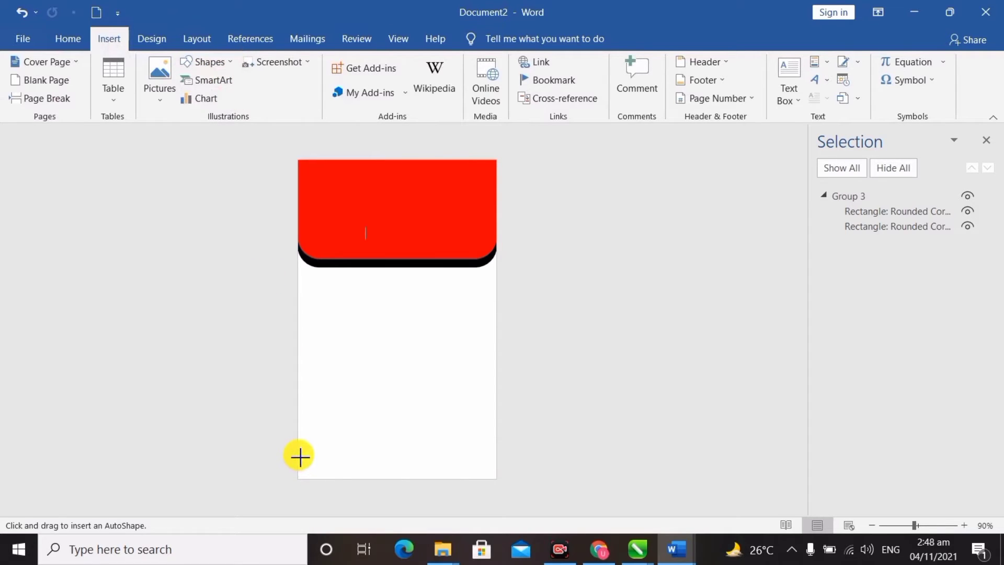
pyautogui.moveTo(299, 455); pyautogui.dragTo(459, 467)
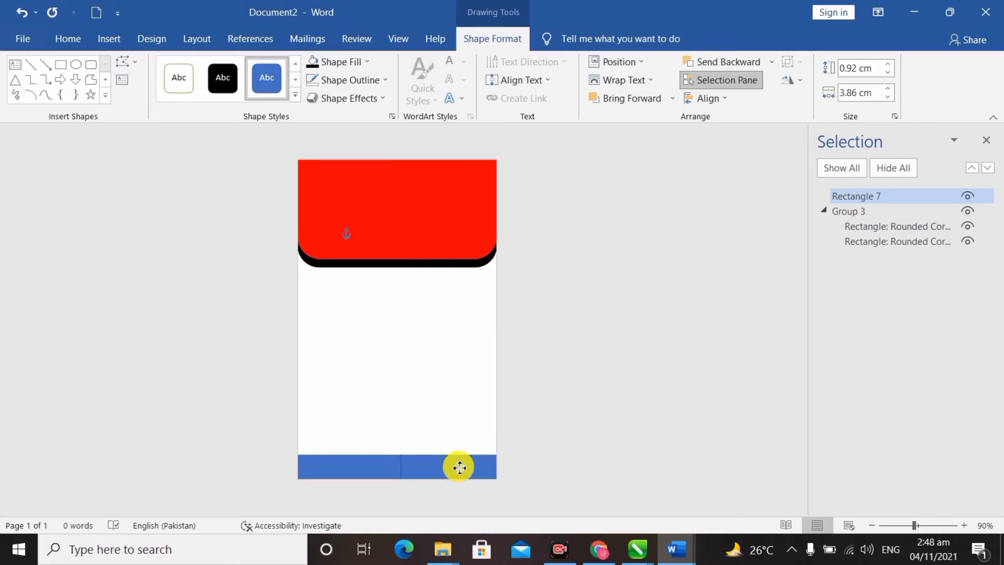
pyautogui.moveTo(460, 467); pyautogui.dragTo(460, 466)
# Step: Fill the left bottom rectangle black and remove its outline
pyautogui.click(374, 469)
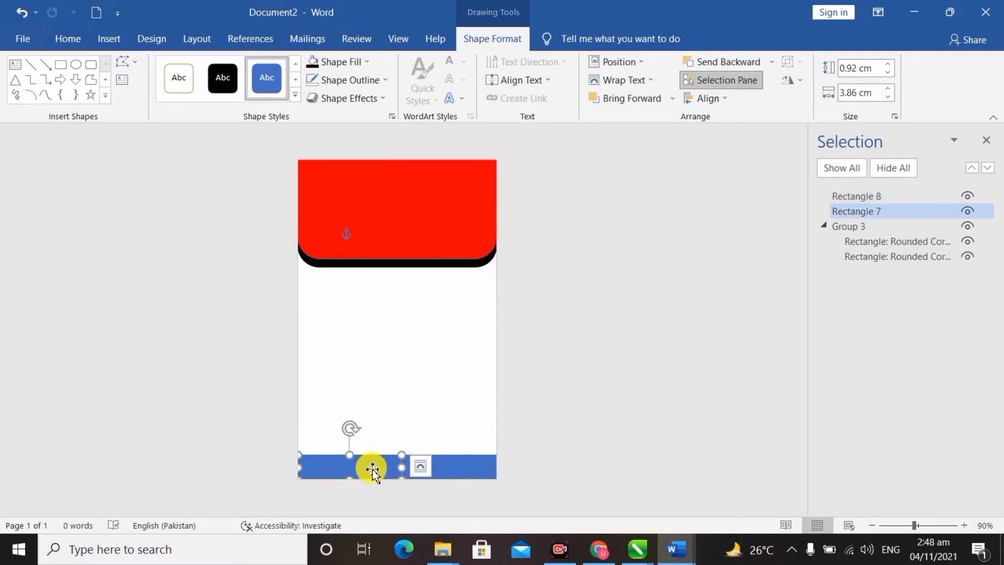
pyautogui.click(356, 62)
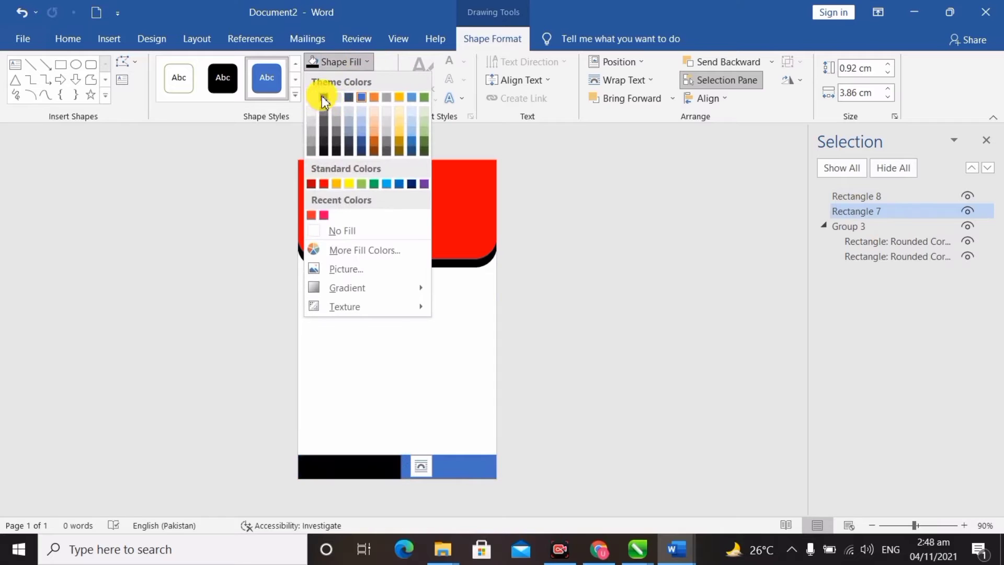
pyautogui.click(322, 98)
pyautogui.click(364, 63)
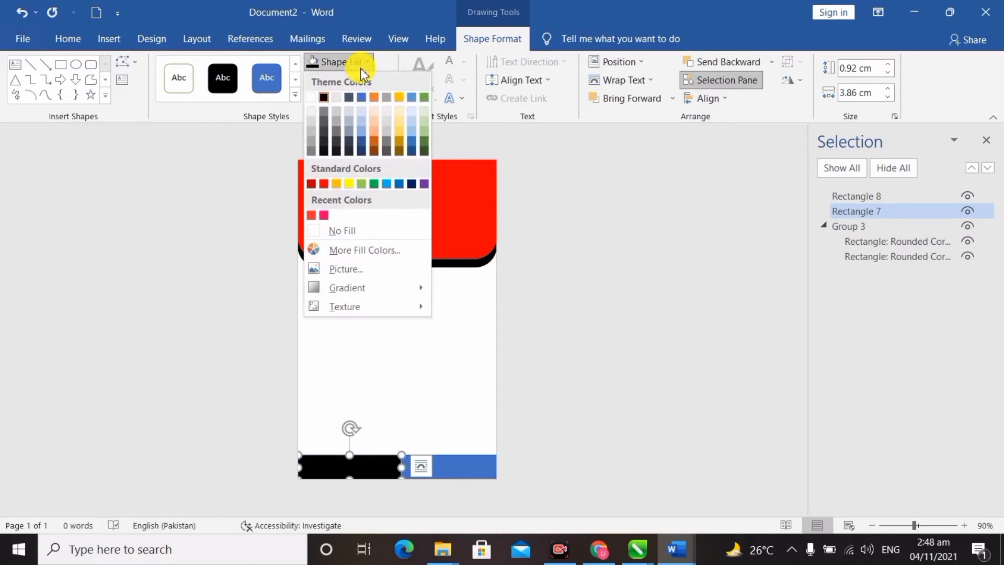
pyautogui.click(359, 63)
pyautogui.click(354, 80)
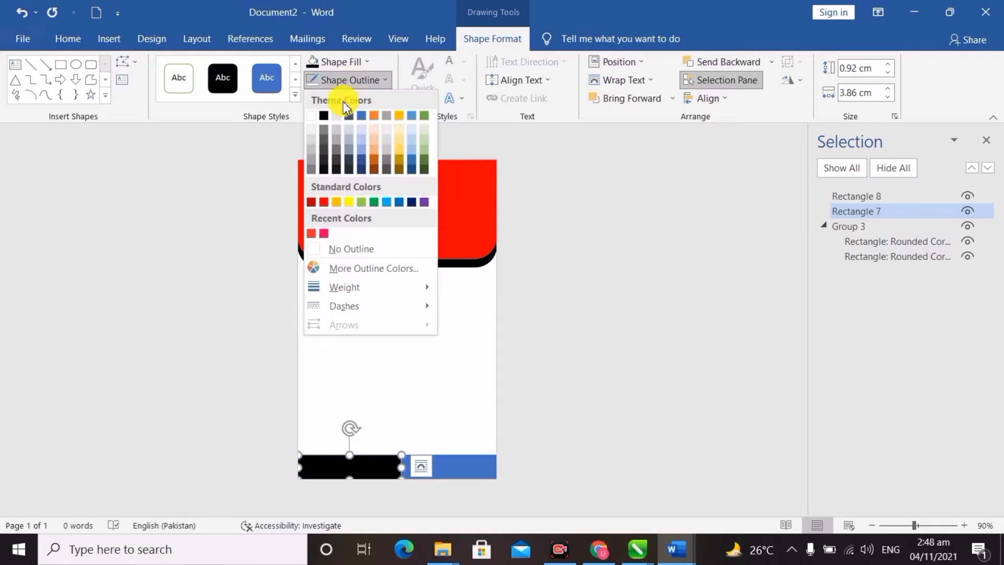
pyautogui.click(347, 249)
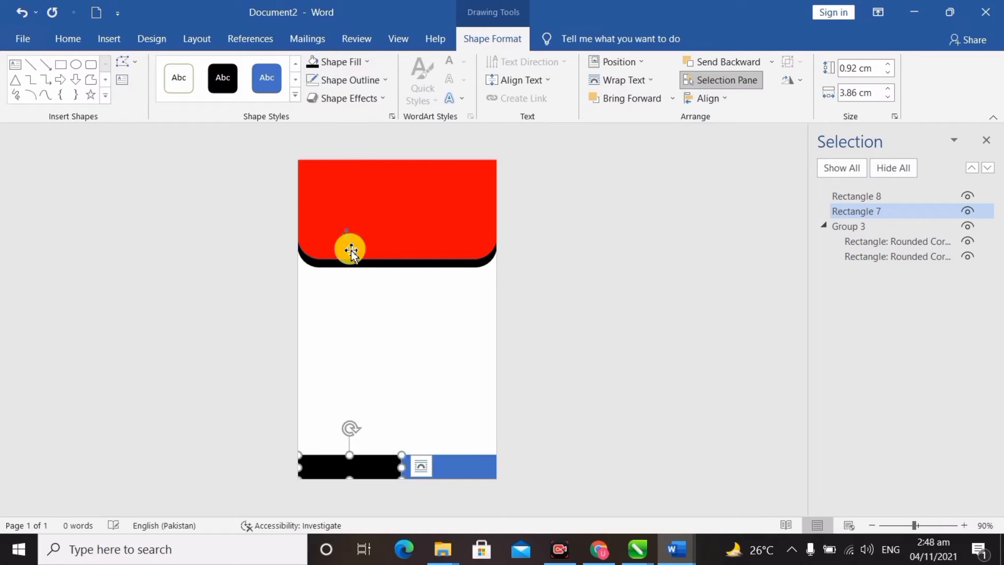
# Step: Fill the right bottom rectangle red
pyautogui.click(475, 465)
pyautogui.click(354, 62)
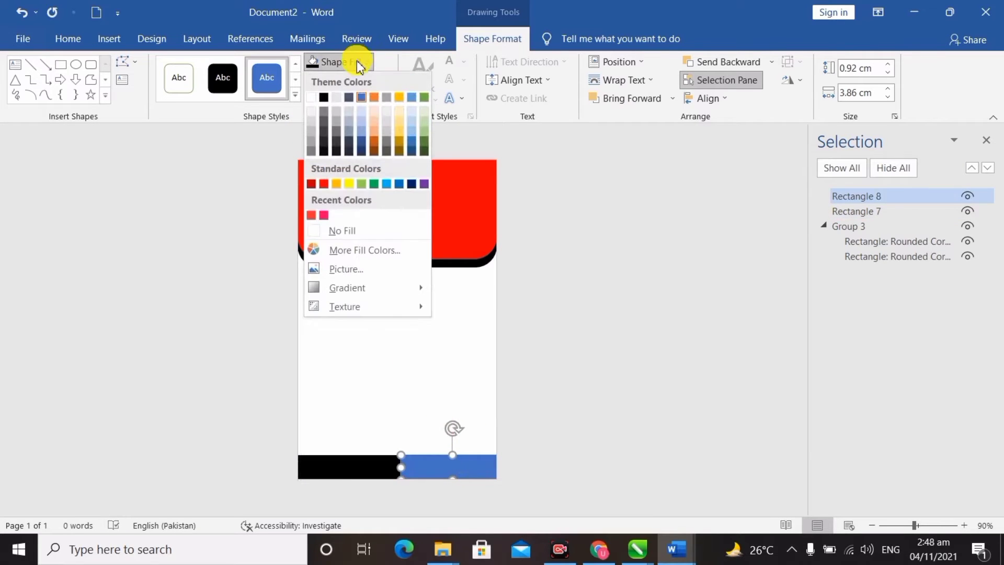
pyautogui.click(324, 183)
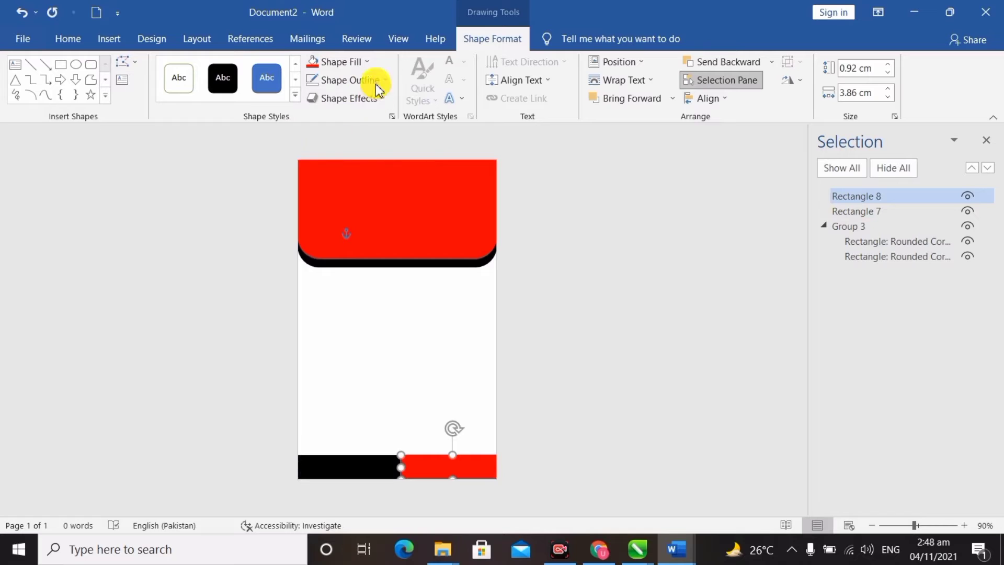
pyautogui.click(369, 81)
# Step: Remove the red bar's outline, then draw a small photo rectangle over the header's lower left
pyautogui.click(347, 250)
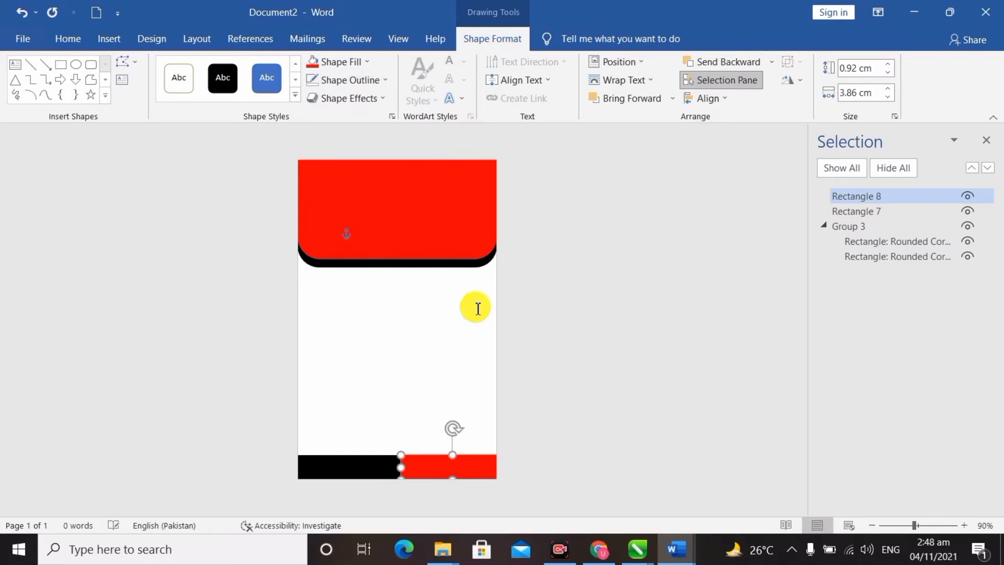
pyautogui.click(108, 38)
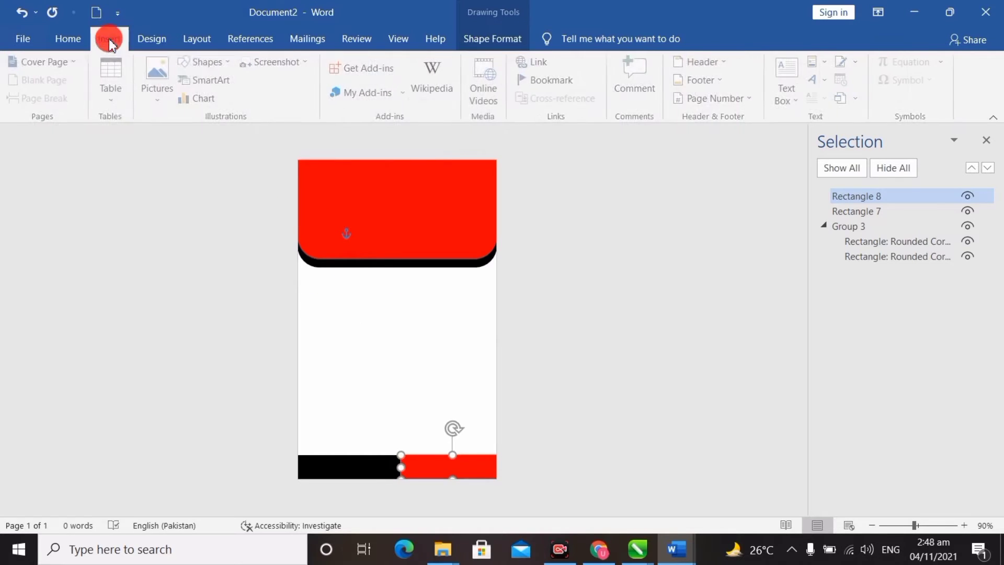
pyautogui.click(229, 63)
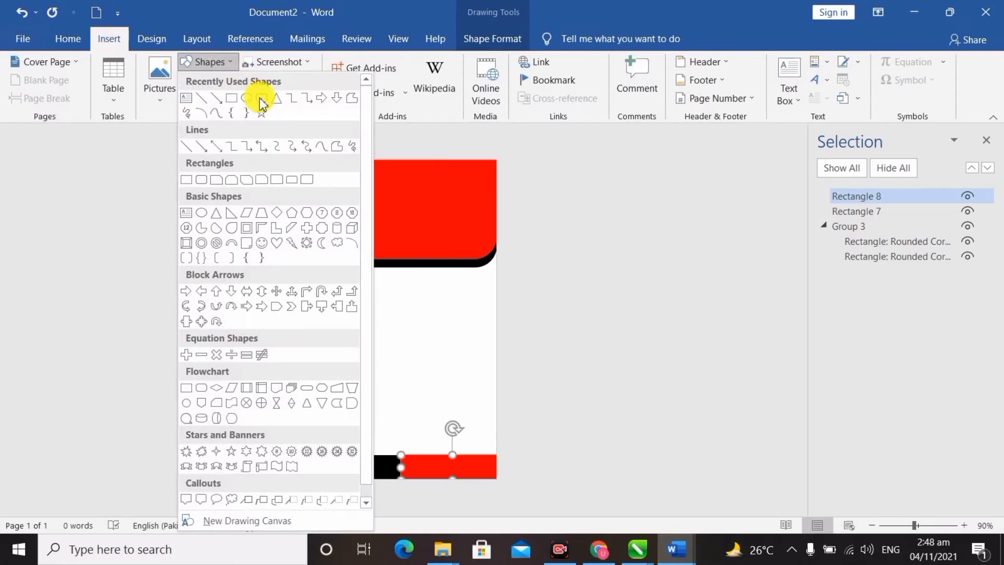
pyautogui.click(233, 98)
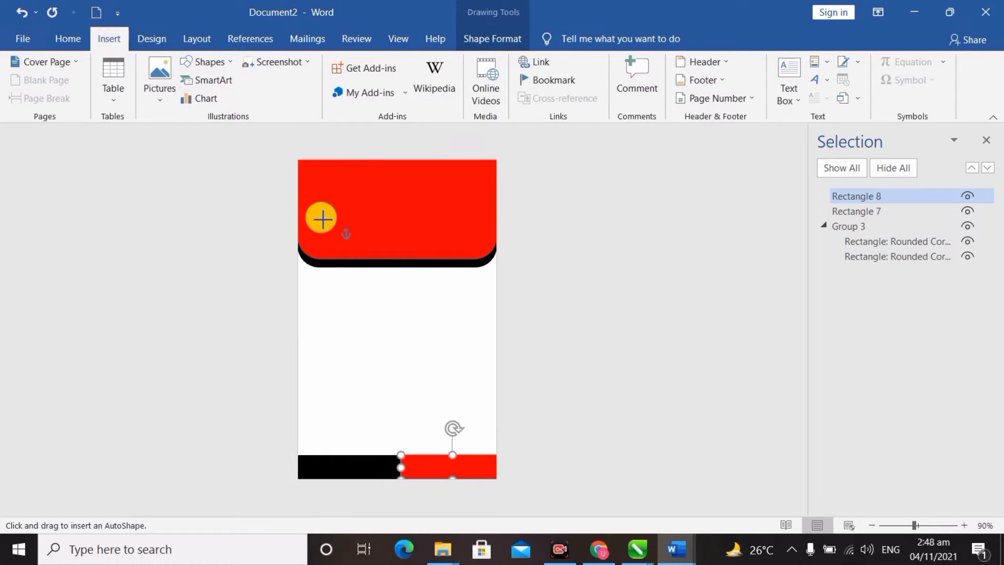
pyautogui.moveTo(321, 217); pyautogui.dragTo(375, 283)
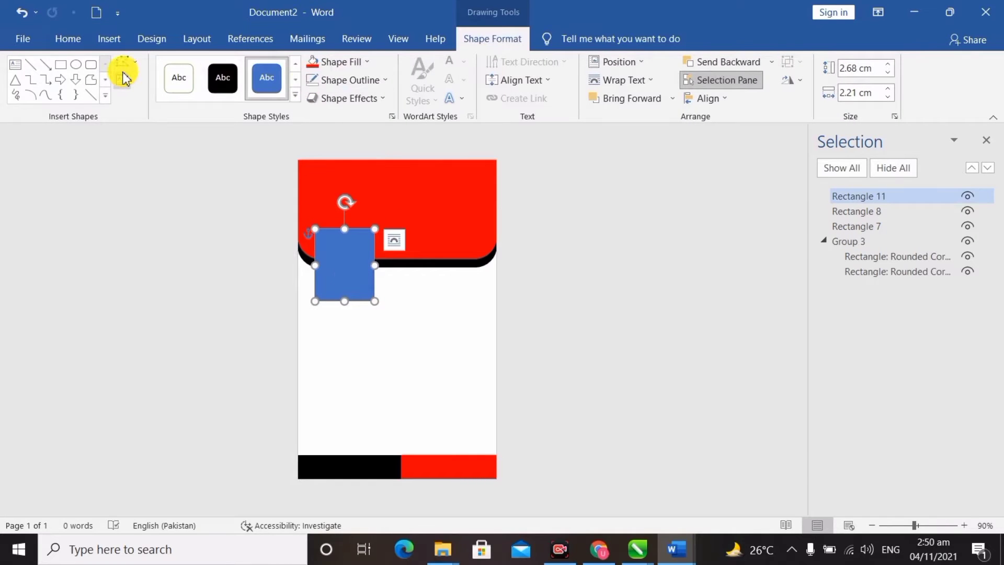
# Step: Fill the small rectangle with the student photo and enlarge it slightly to 2.94 by 2.4 cm
pyautogui.click(368, 64)
pyautogui.click(358, 270)
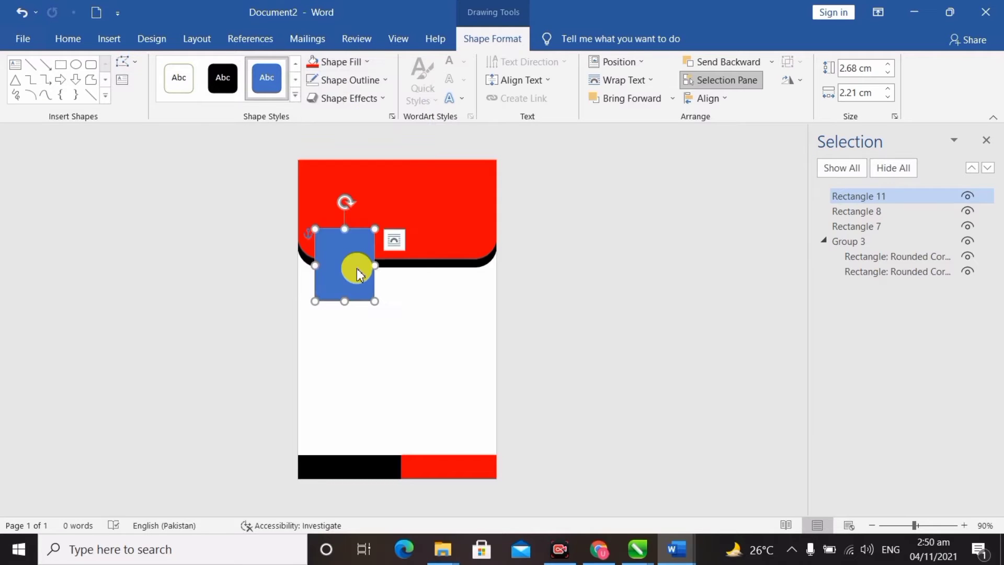
pyautogui.click(668, 423)
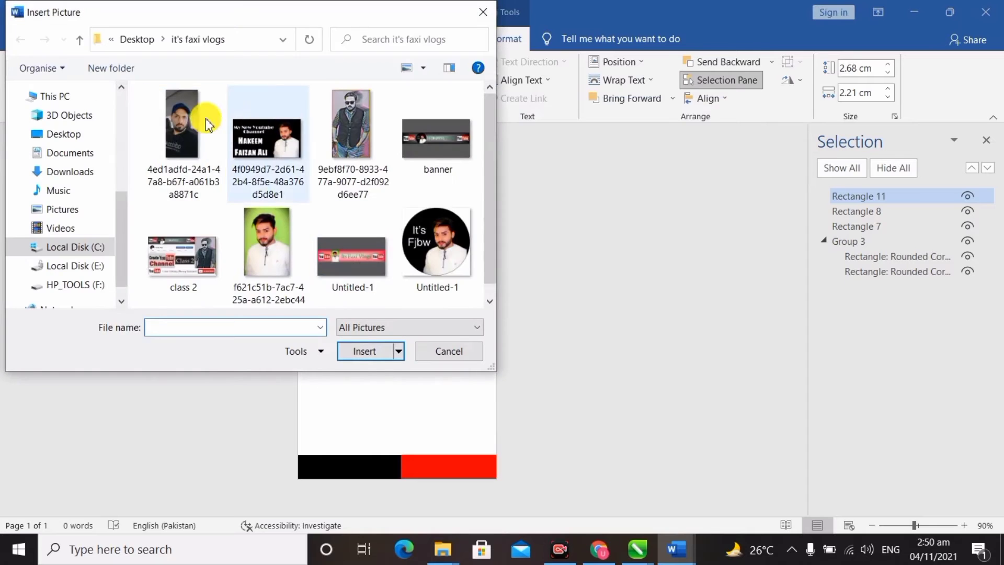
pyautogui.doubleClick(350, 139)
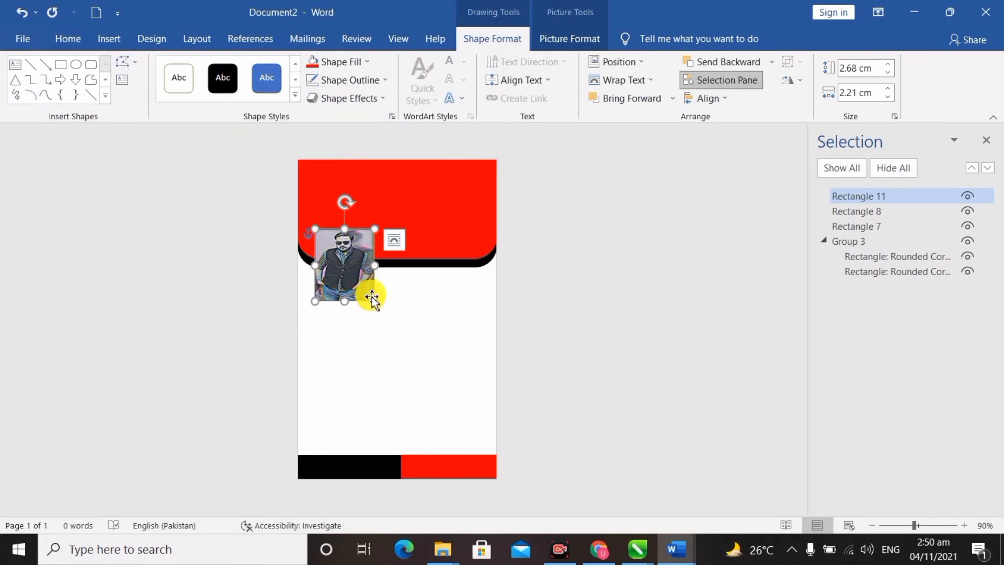
pyautogui.moveTo(378, 306); pyautogui.dragTo(380, 309)
pyautogui.click(421, 284)
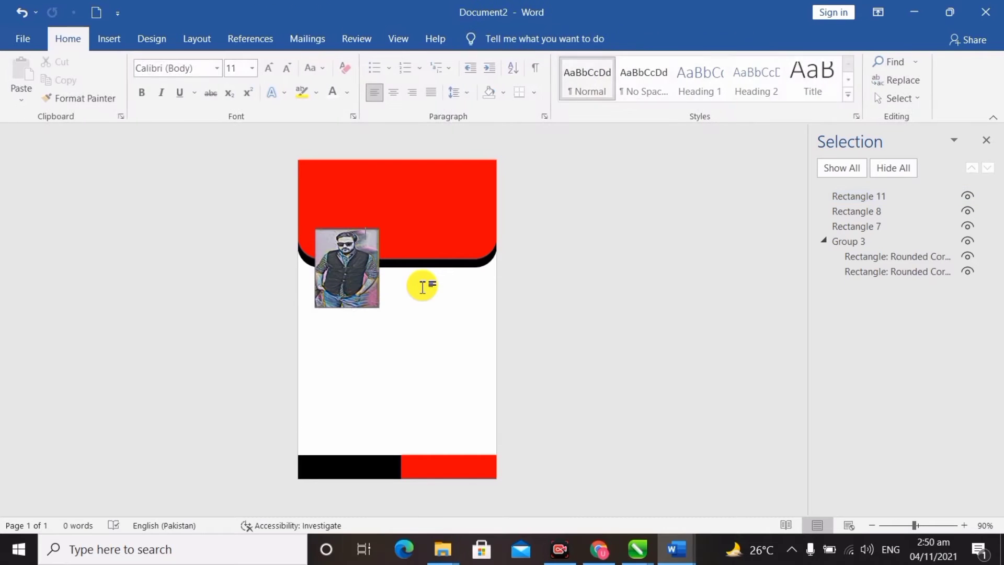
pyautogui.click(359, 273)
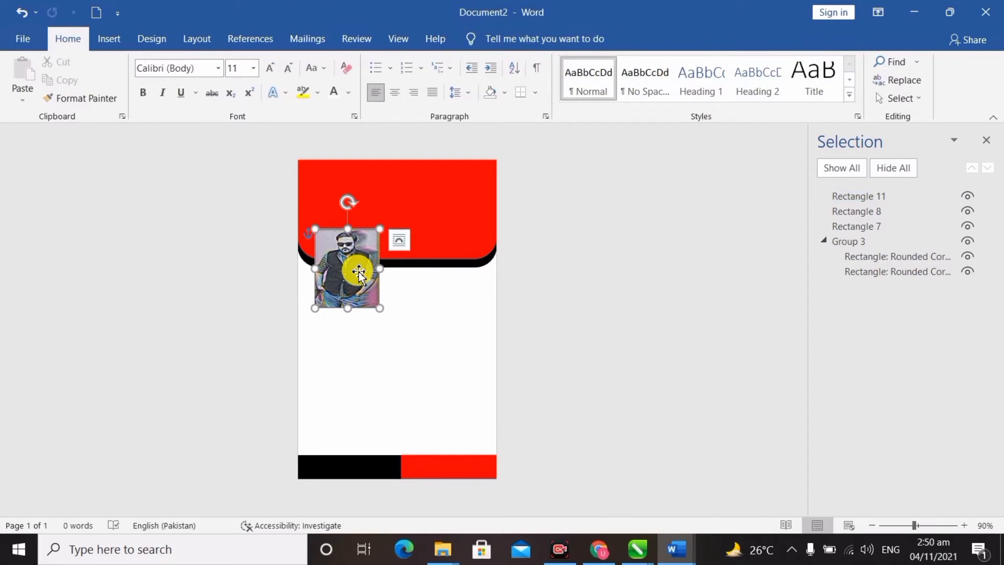
pyautogui.click(412, 286)
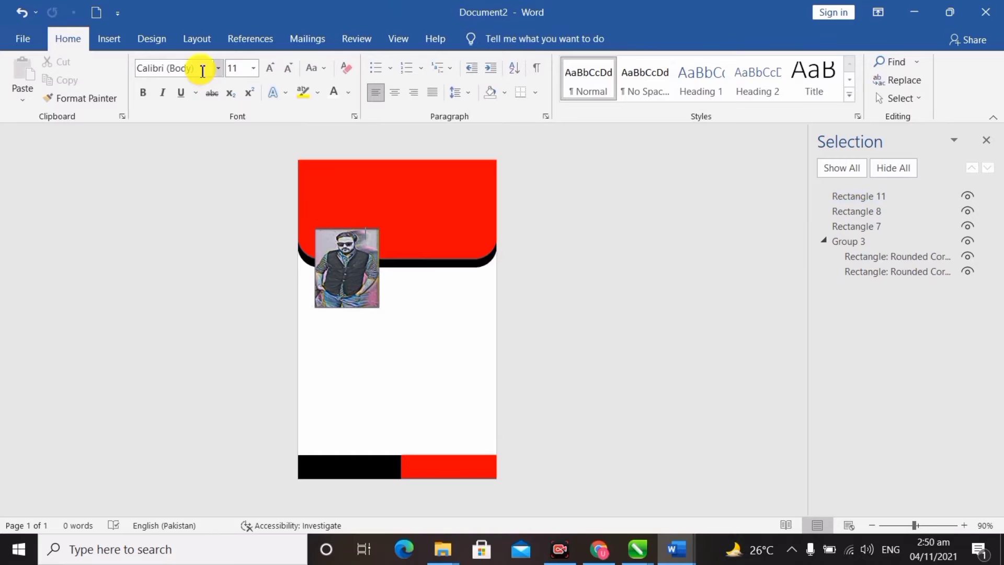
# Step: Insert the BURAQ INSTITUTE LOGO picture from the Desktop
pyautogui.click(113, 41)
pyautogui.click(161, 84)
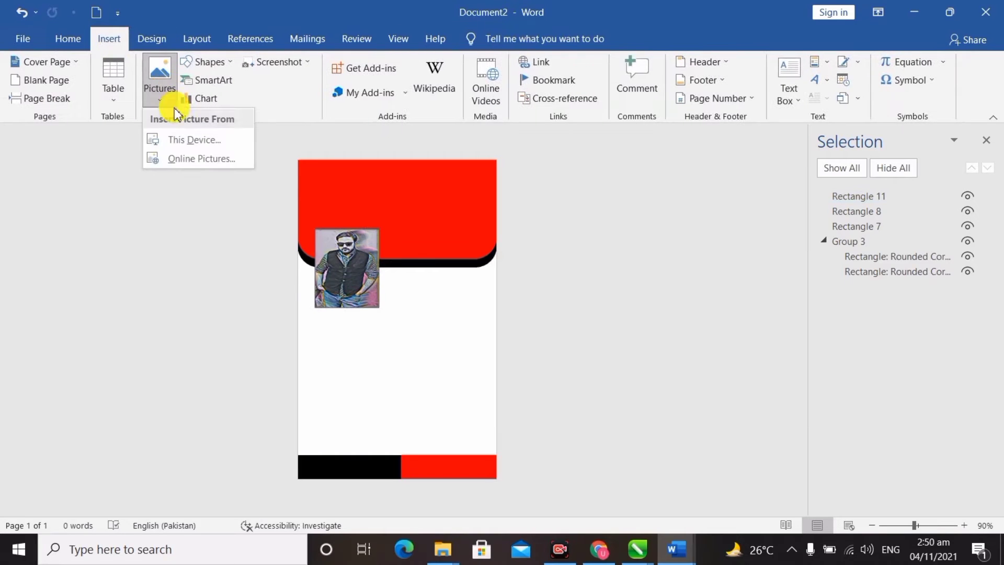
pyautogui.click(183, 137)
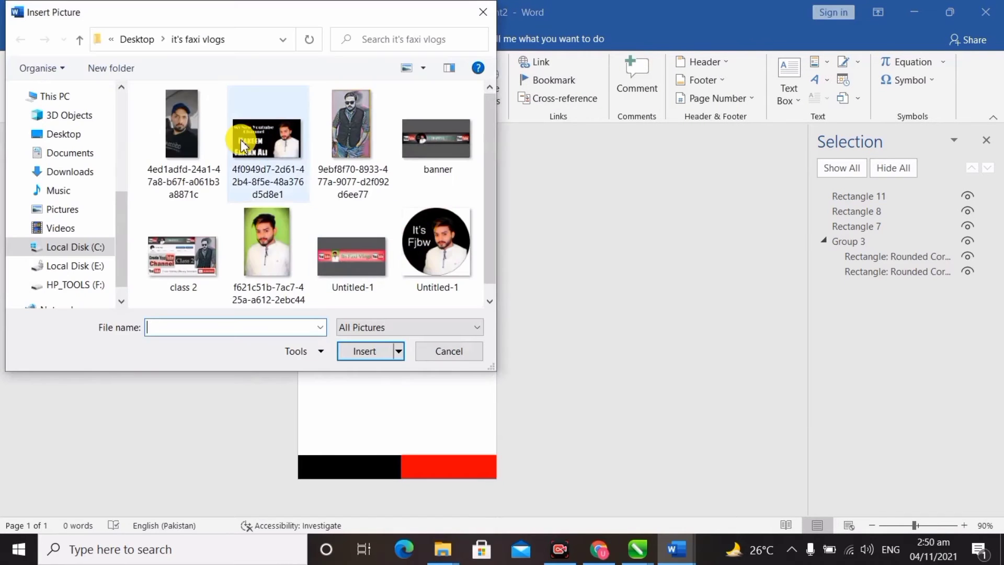
pyautogui.click(68, 135)
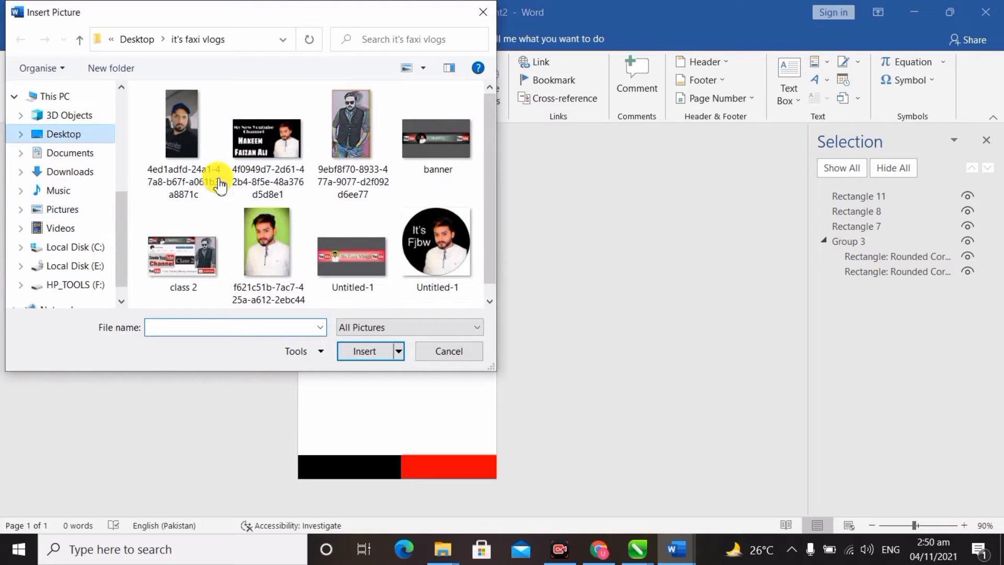
pyautogui.scroll(-5, 240, 188)
pyautogui.doubleClick(174, 155)
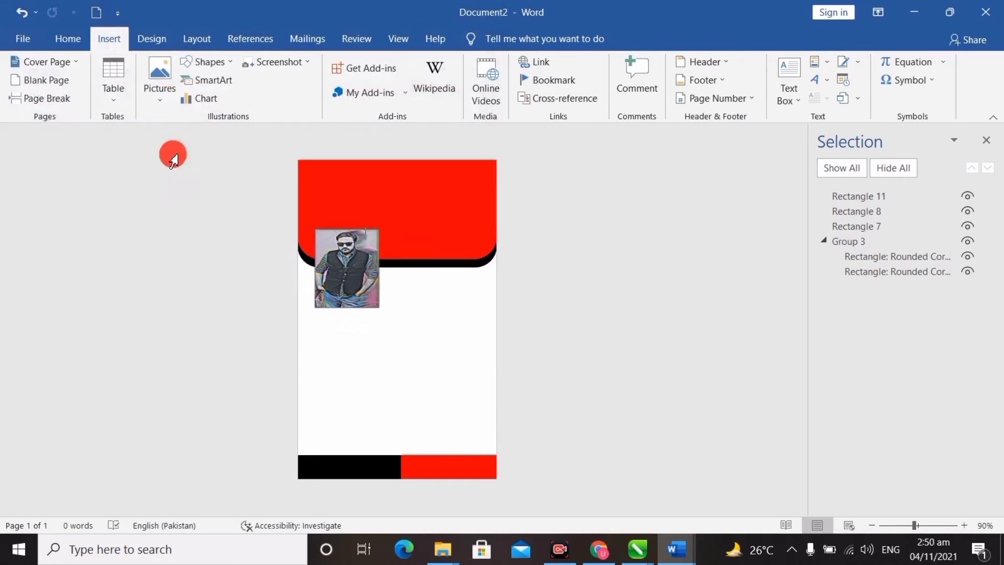
pyautogui.moveTo(409, 275); pyautogui.dragTo(453, 332)
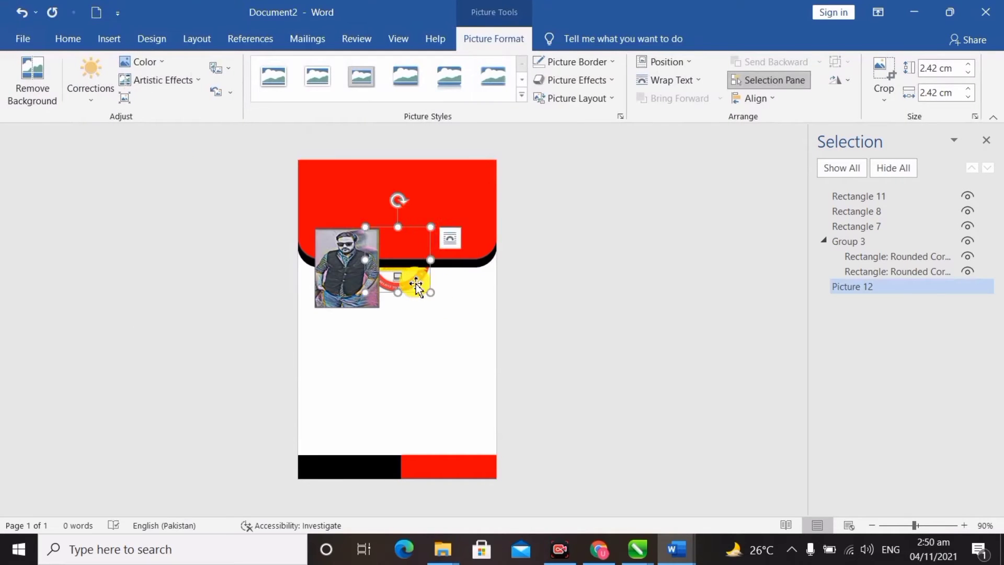
# Step: Crop the logo to an oval, float it in front of text, and shrink it to 1.67 cm in the header's top-left
pyautogui.click(879, 94)
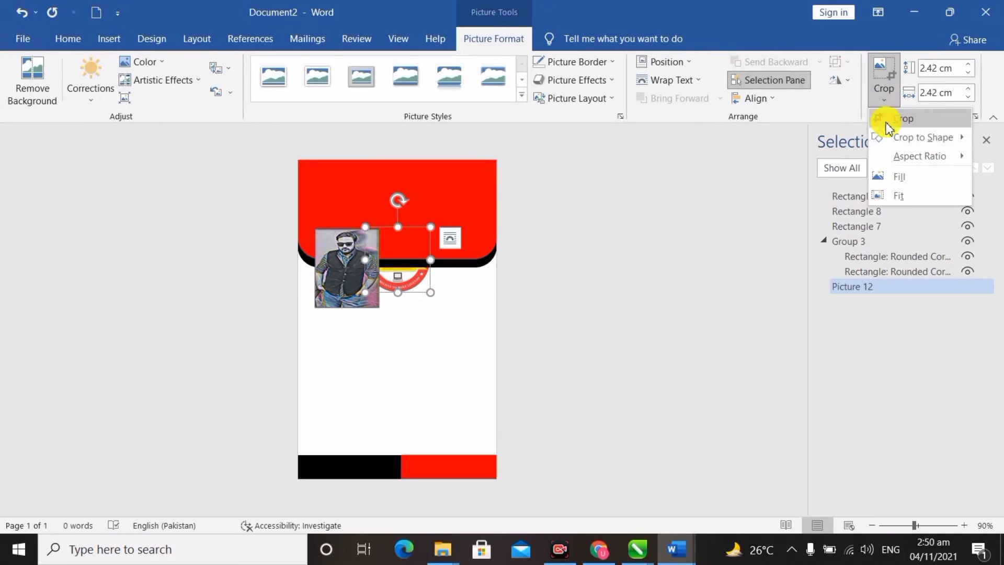
pyautogui.moveTo(896, 141)
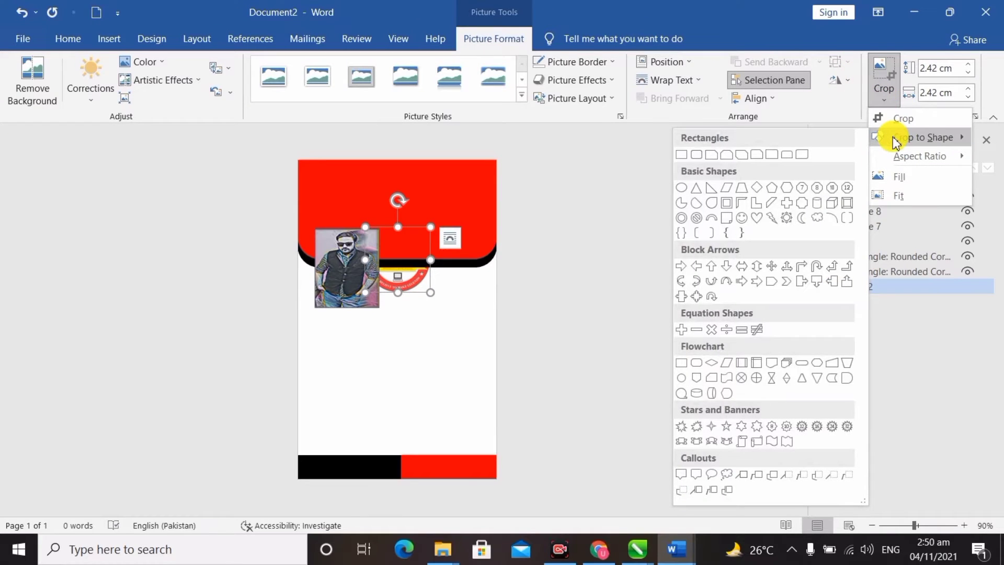
pyautogui.click(681, 202)
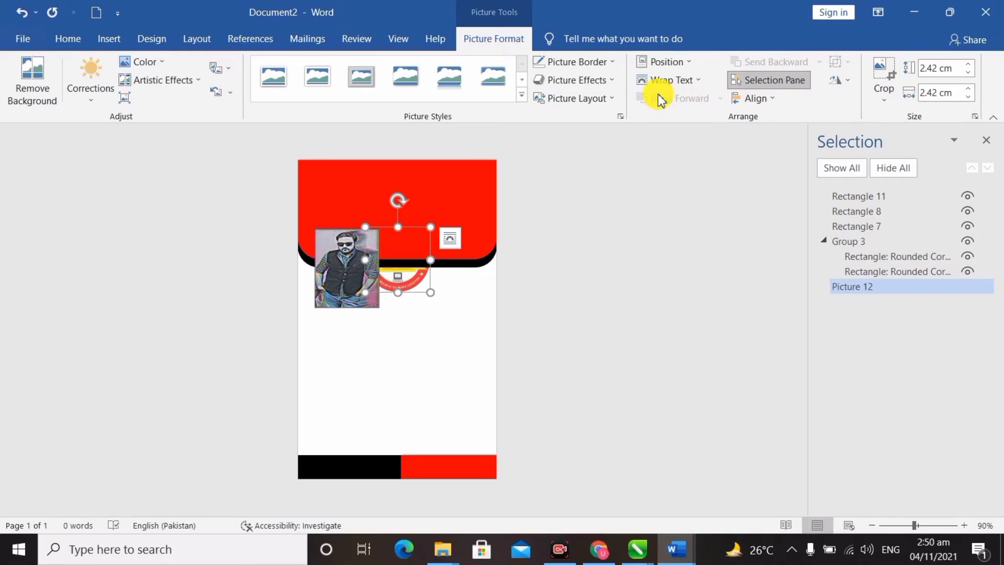
pyautogui.click(674, 84)
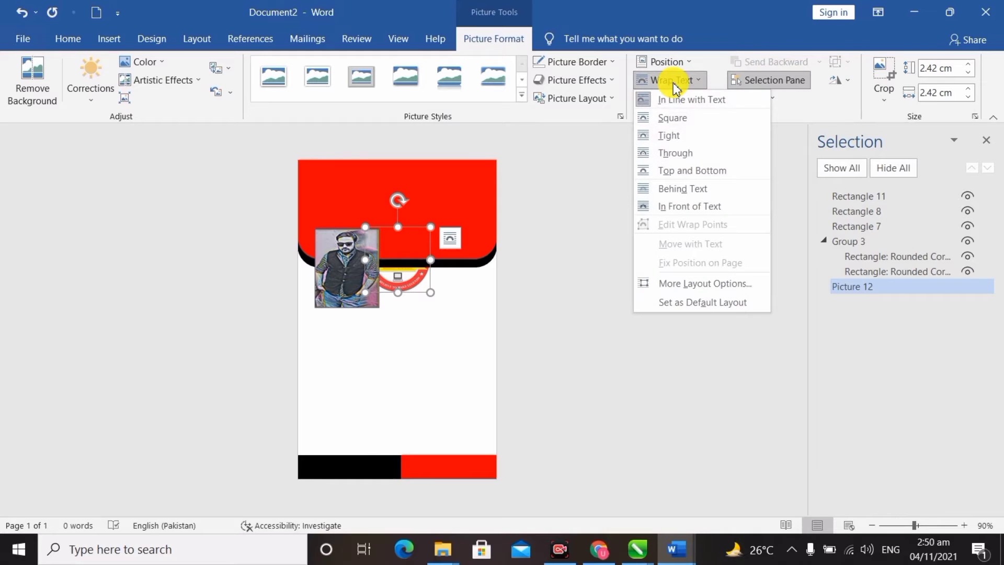
pyautogui.click(697, 209)
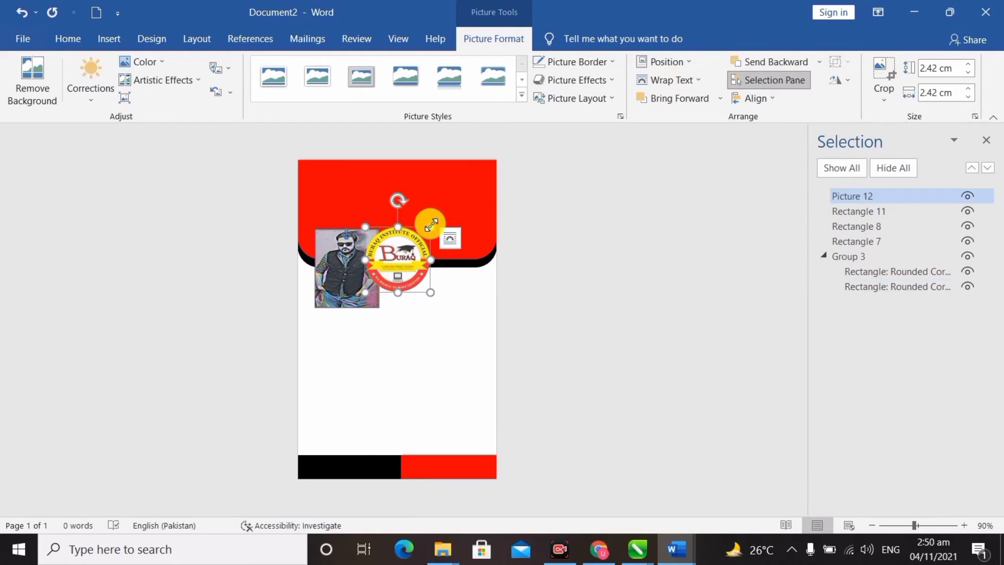
pyautogui.moveTo(432, 225)
pyautogui.mouseDown()
pyautogui.moveTo(417, 250)
pyautogui.moveTo(404, 199)
pyautogui.moveTo(359, 182)
pyautogui.moveTo(419, 261)
pyautogui.mouseUp()
pyautogui.moveTo(430, 295); pyautogui.dragTo(354, 213)
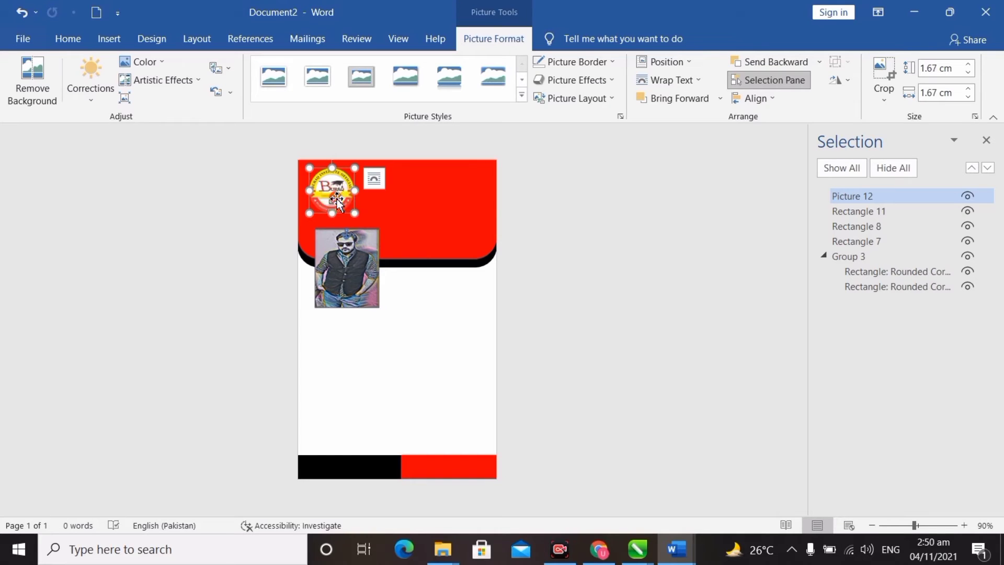
# Step: Draw a text box on the red header beside the logo and type 'Buraq In'
pyautogui.click(110, 38)
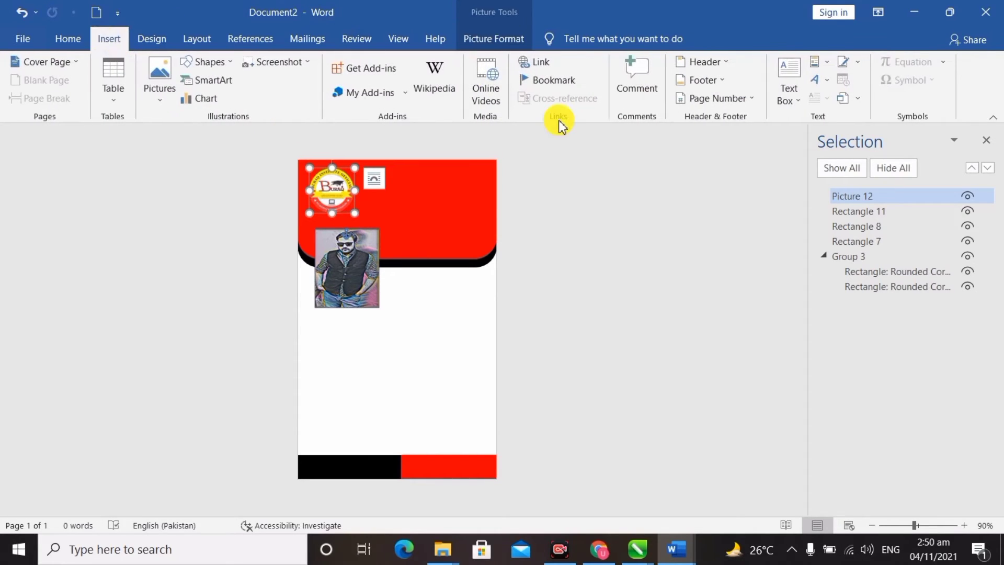
pyautogui.click(794, 95)
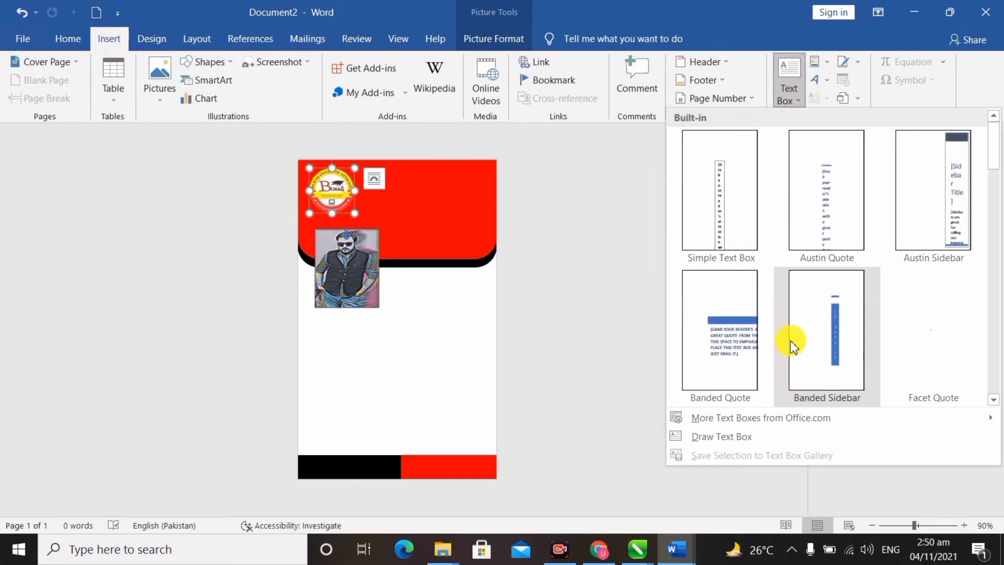
pyautogui.click(721, 438)
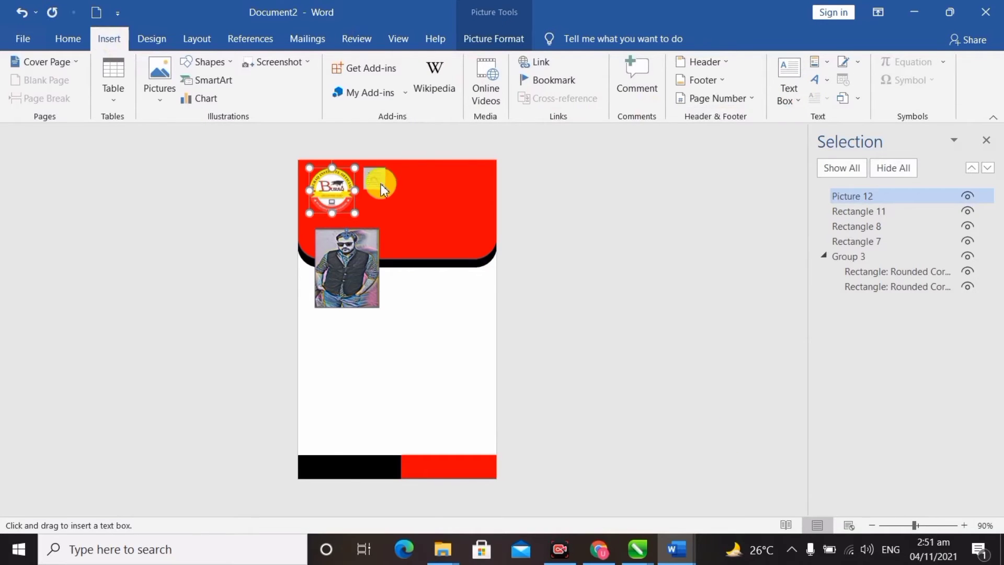
pyautogui.moveTo(391, 178); pyautogui.dragTo(494, 213)
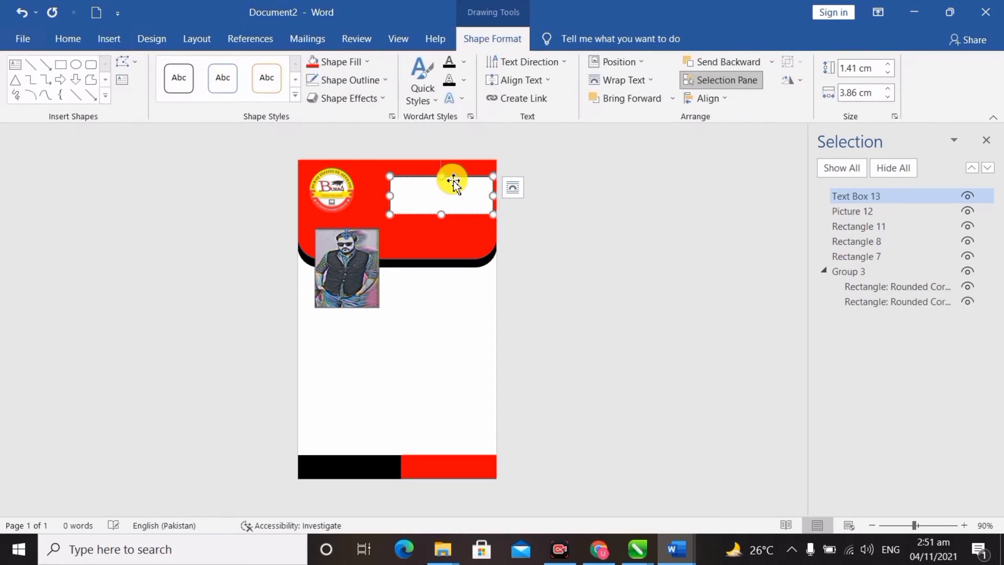
pyautogui.moveTo(449, 175); pyautogui.dragTo(432, 169)
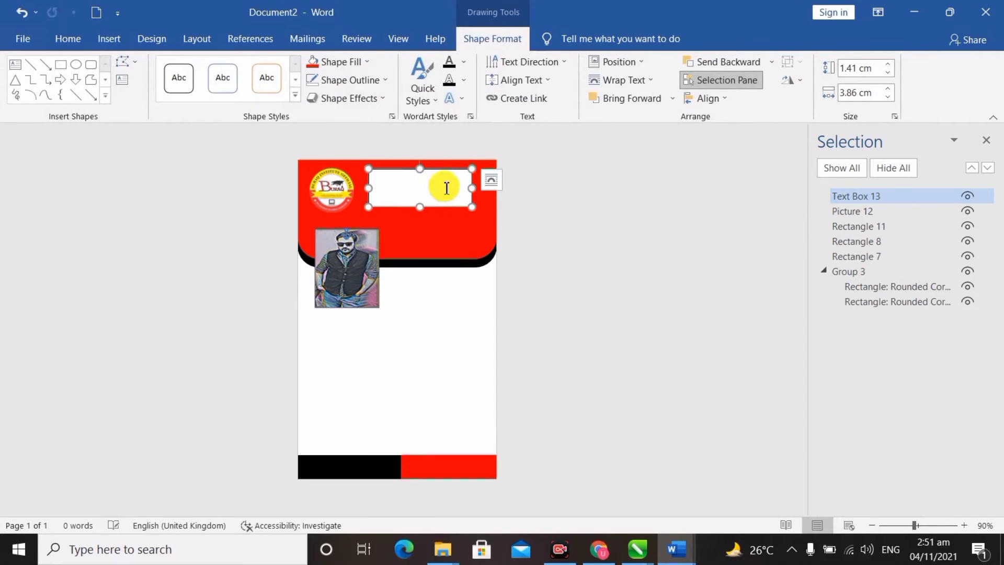
pyautogui.click(422, 189)
pyautogui.write('B')
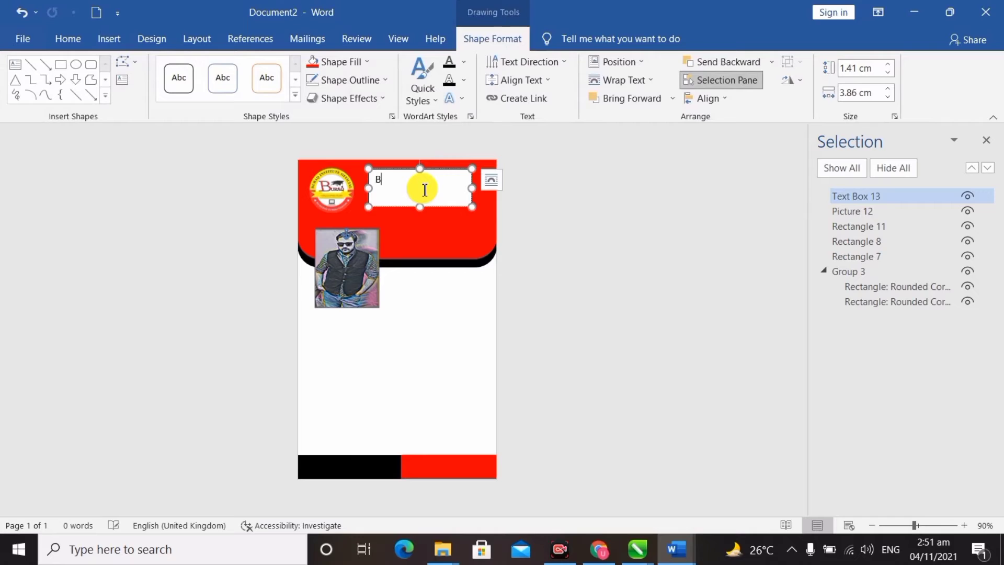
pyautogui.write('uraq Institute')
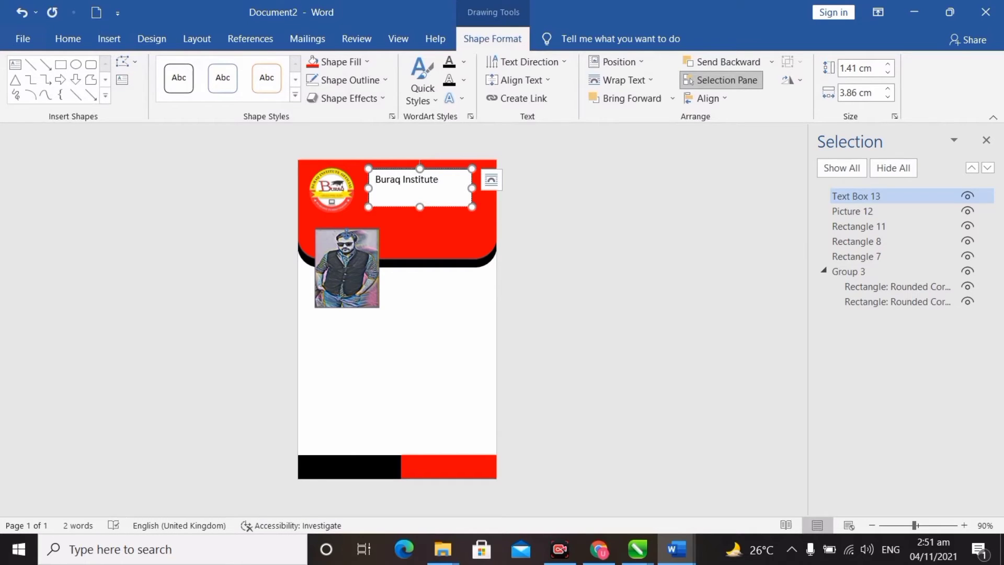
# Step: Enlarge the title's font size twice and widen the text box so the title fits one line
pyautogui.moveTo(444, 195); pyautogui.dragTo(375, 175)
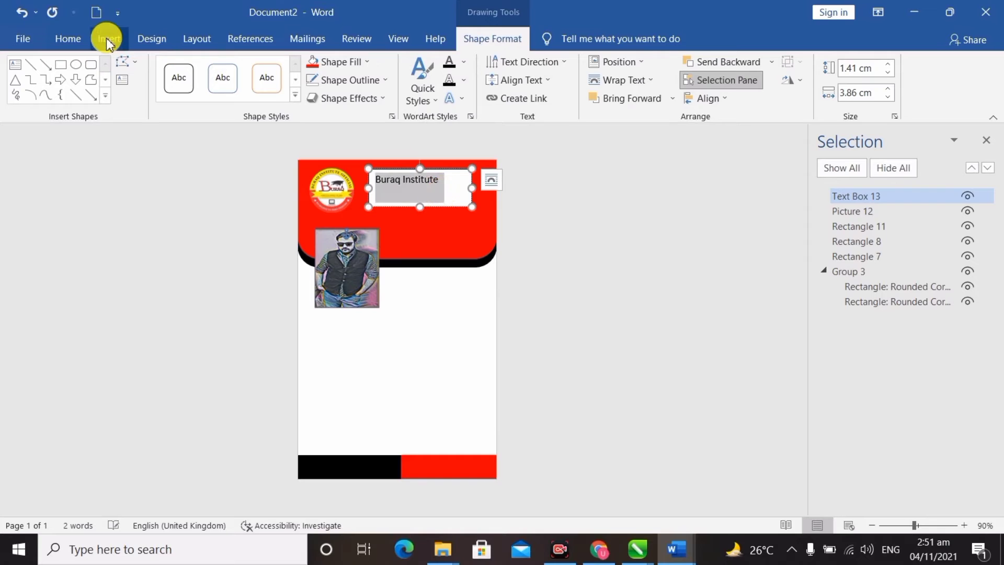
pyautogui.click(73, 38)
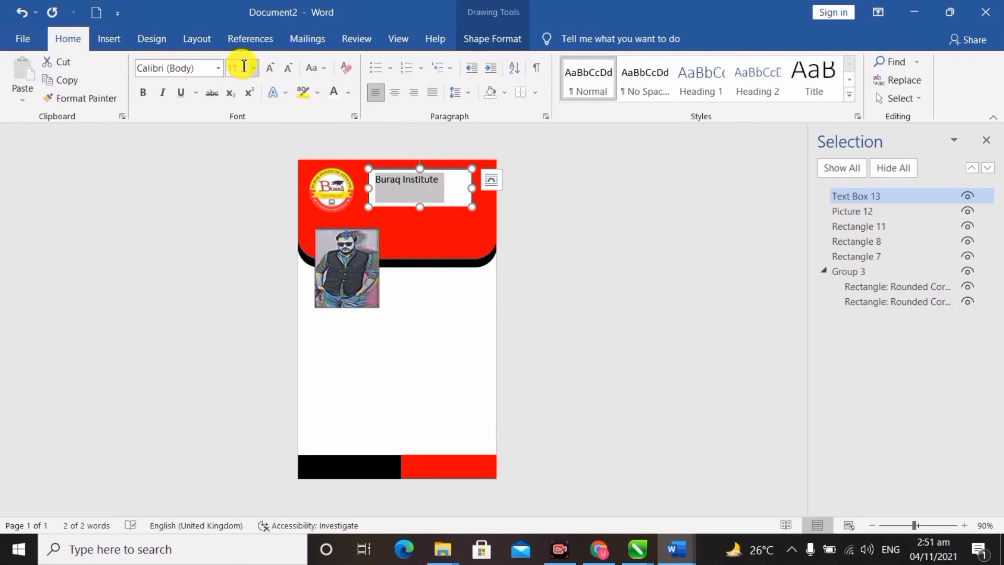
pyautogui.click(274, 73)
pyautogui.click(274, 74)
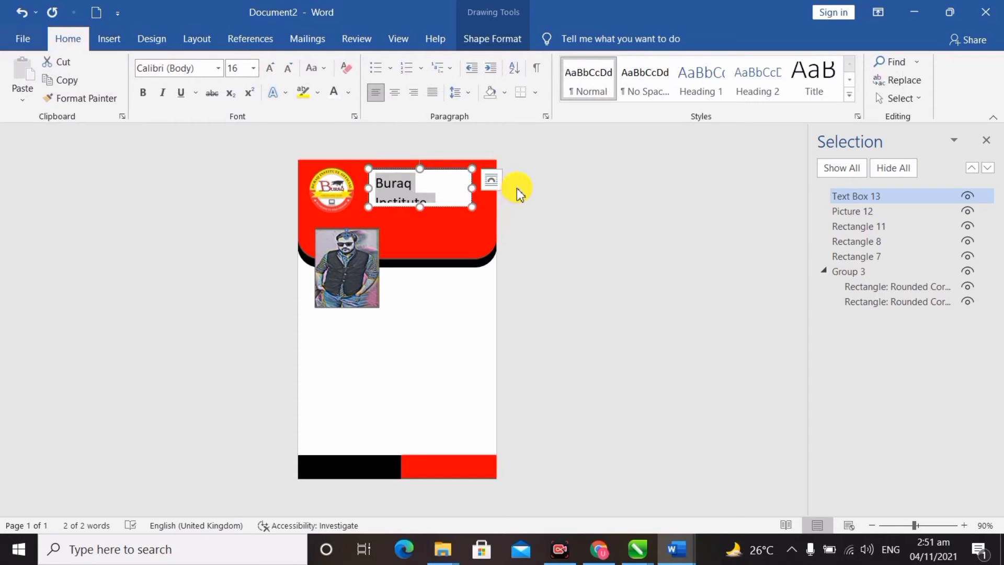
pyautogui.click(469, 191)
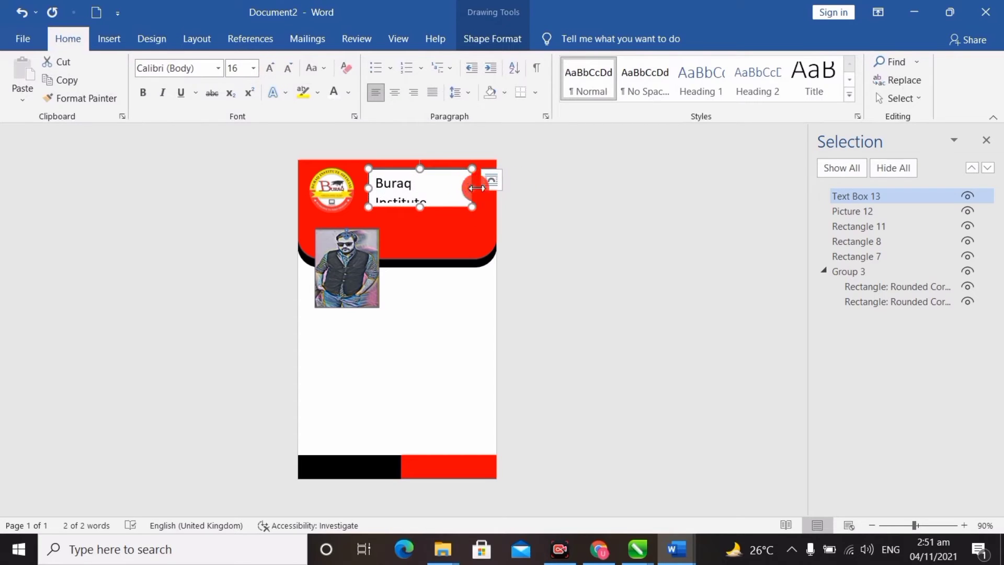
pyautogui.moveTo(478, 192); pyautogui.dragTo(495, 188)
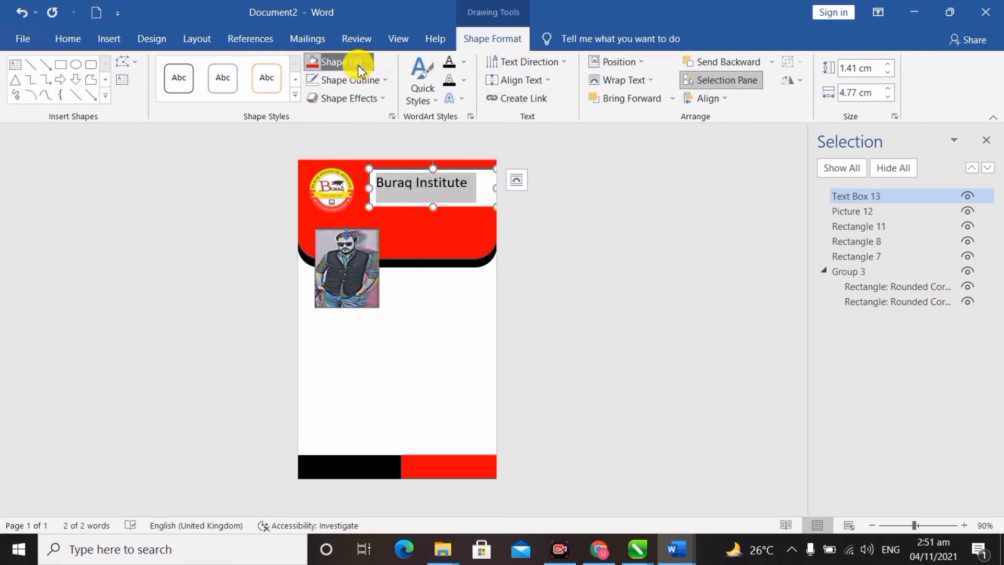
# Step: Give the title box no fill and no outline, and move it beside the logo
pyautogui.click(356, 63)
pyautogui.click(346, 231)
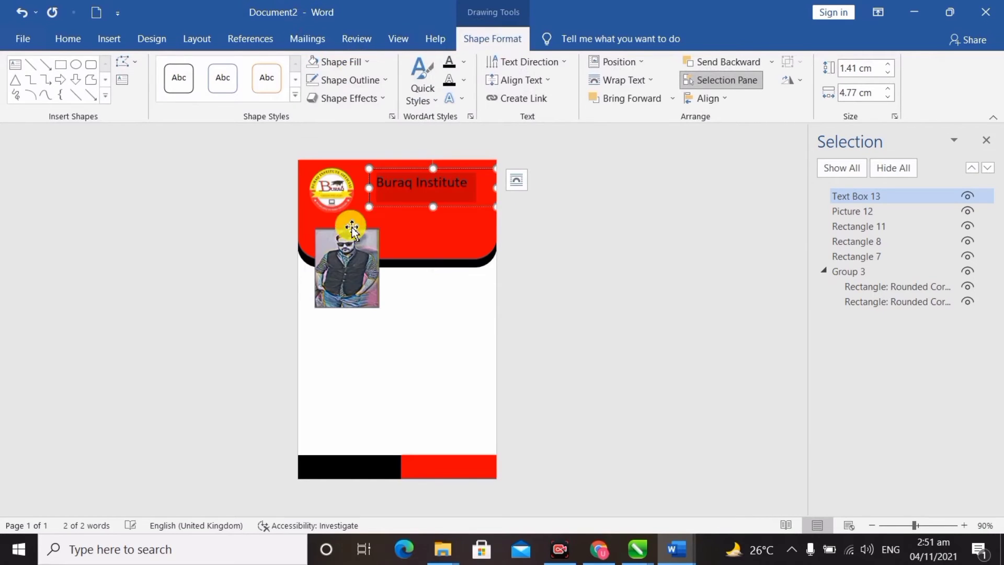
pyautogui.click(380, 80)
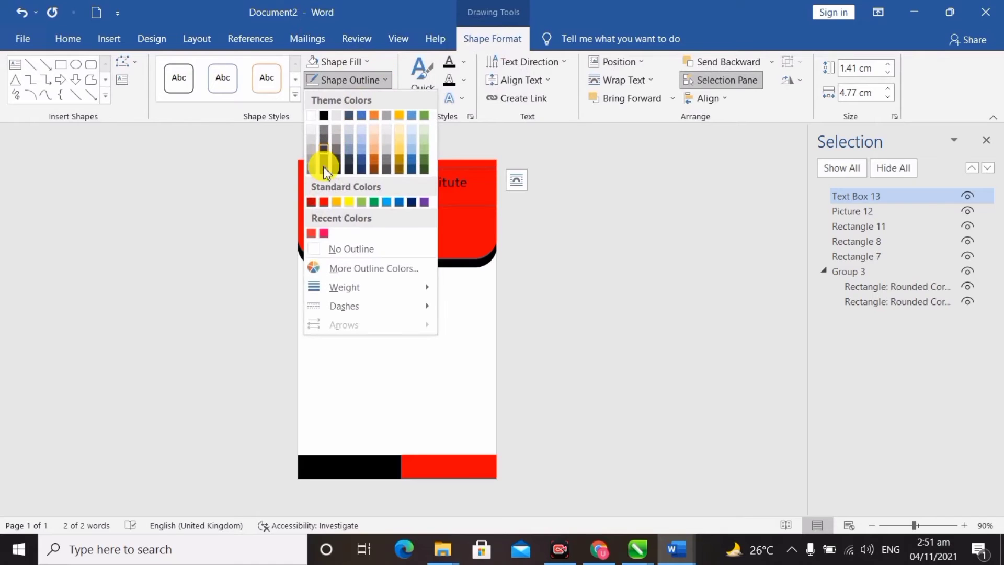
pyautogui.click(346, 251)
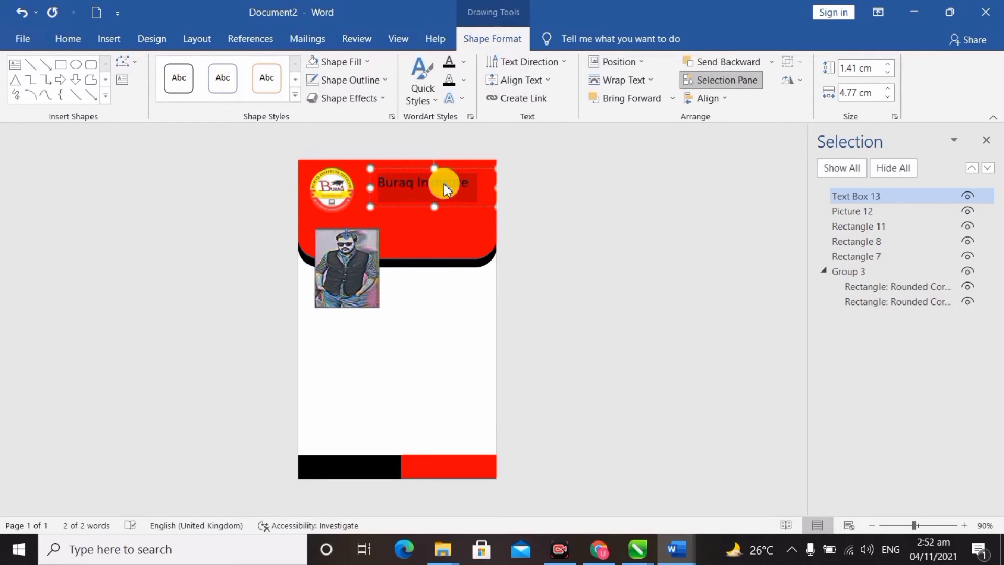
pyautogui.click(463, 171)
pyautogui.moveTo(463, 171)
pyautogui.mouseDown()
pyautogui.moveTo(440, 172)
pyautogui.moveTo(448, 177)
pyautogui.mouseUp()
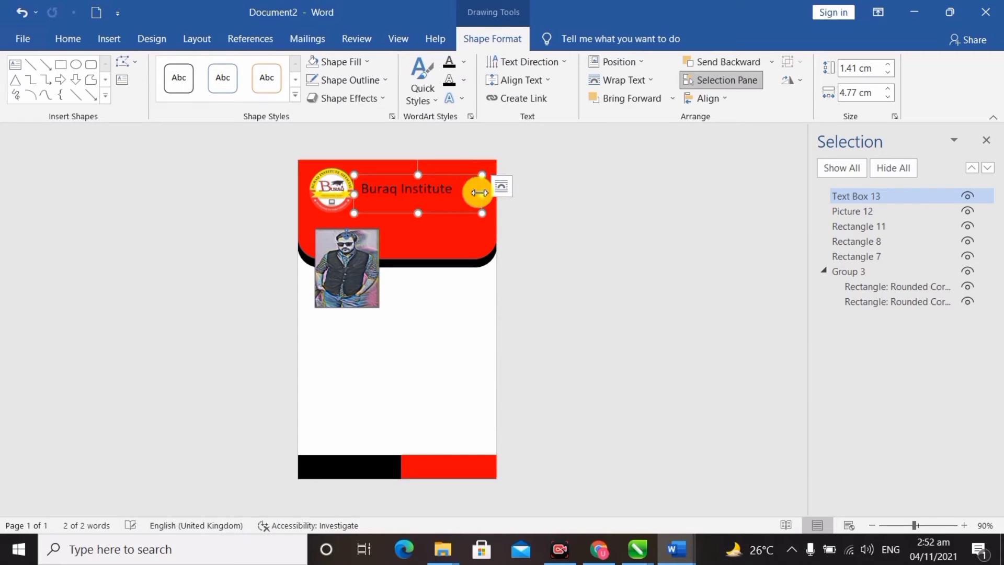
# Step: Enlarge the title box and grow the Buraq Institute font to 20 pt
pyautogui.moveTo(483, 213); pyautogui.dragTo(496, 219)
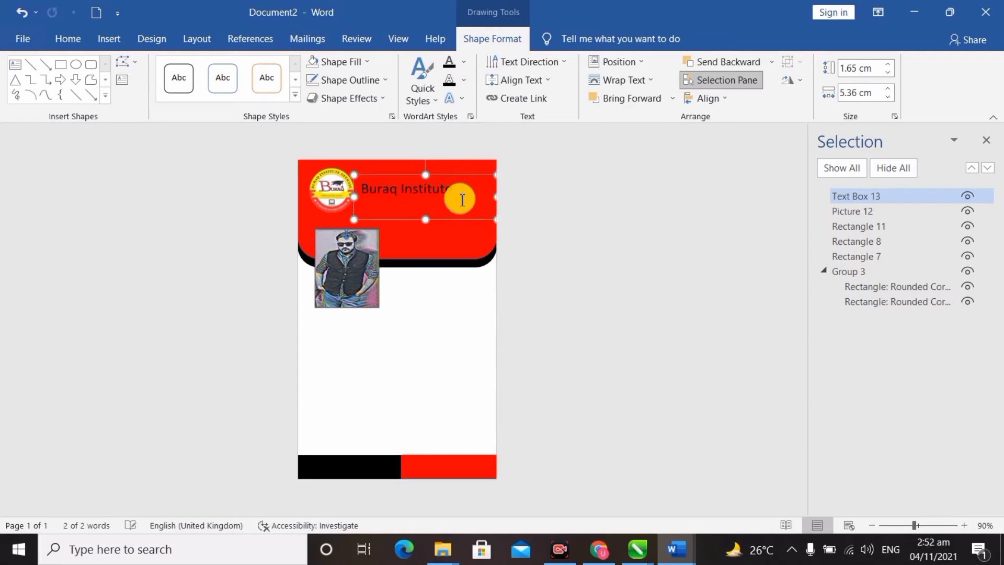
pyautogui.moveTo(450, 194); pyautogui.dragTo(363, 192)
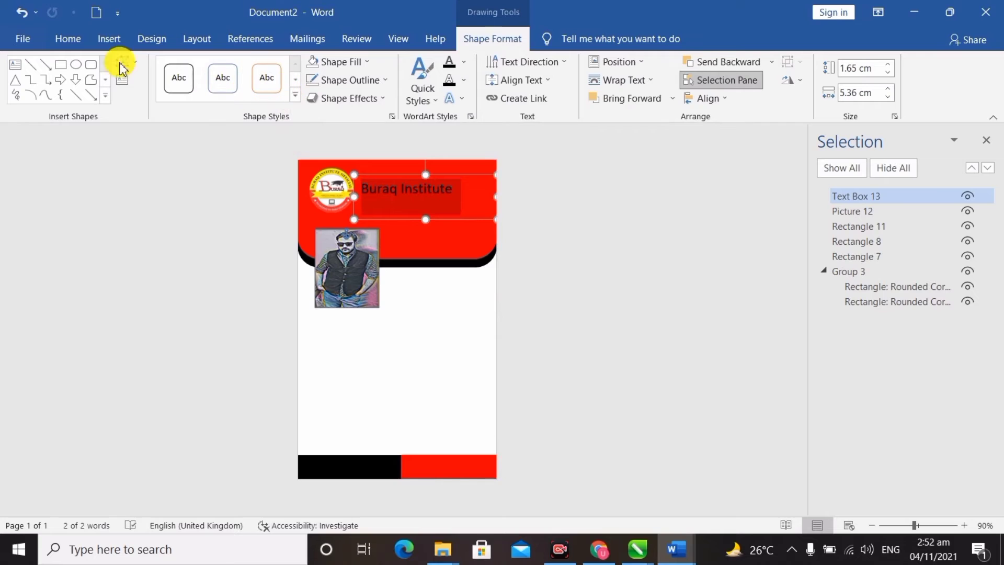
pyautogui.click(76, 41)
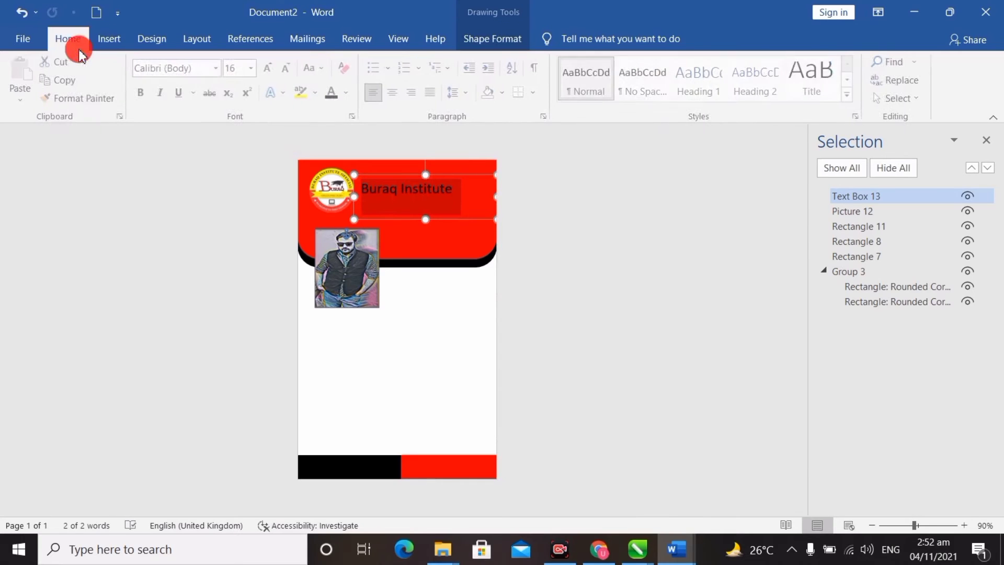
pyautogui.click(271, 67)
pyautogui.click(271, 68)
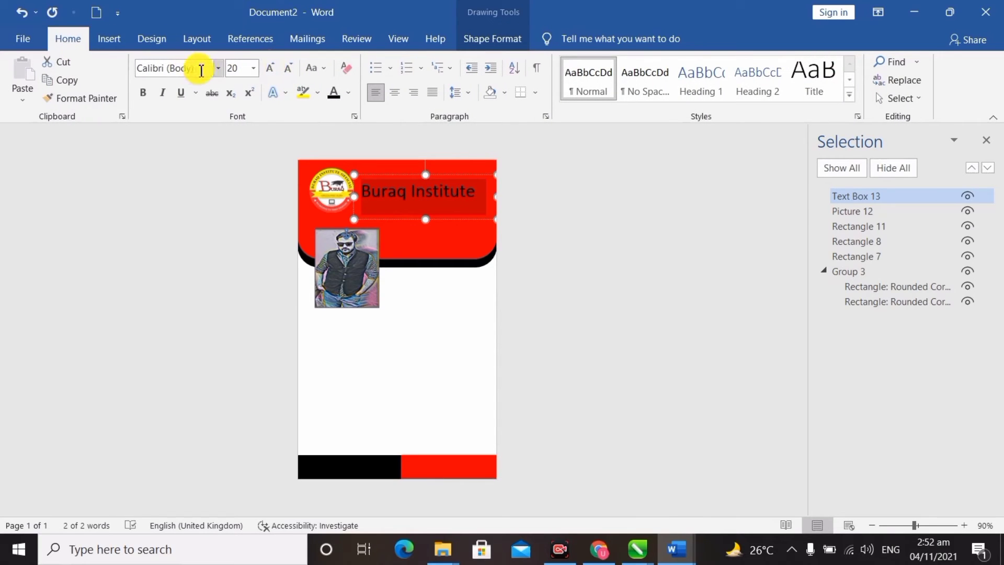
pyautogui.click(217, 68)
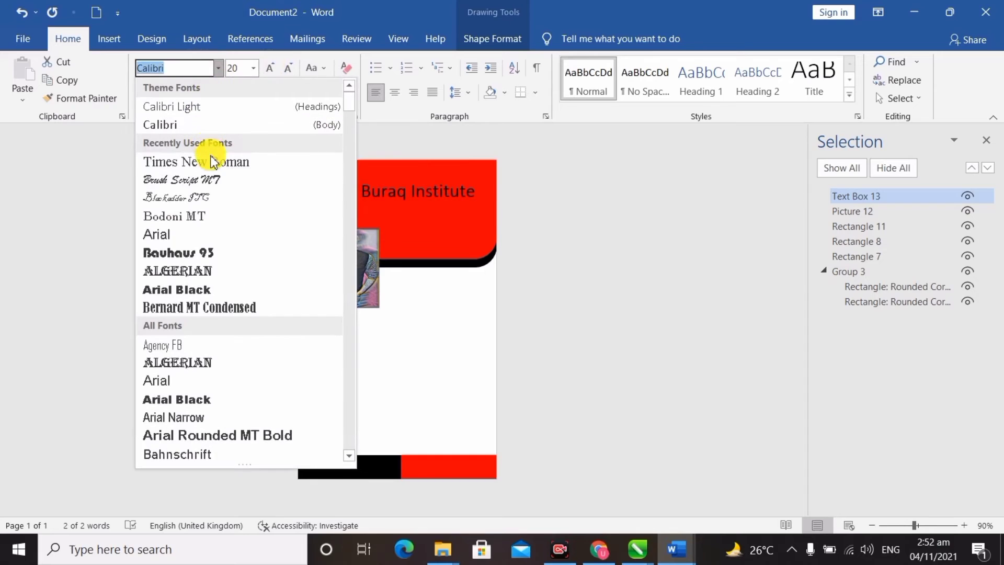
# Step: Set the title font to Times New Roman and nudge the title box slightly upward
pyautogui.click(209, 159)
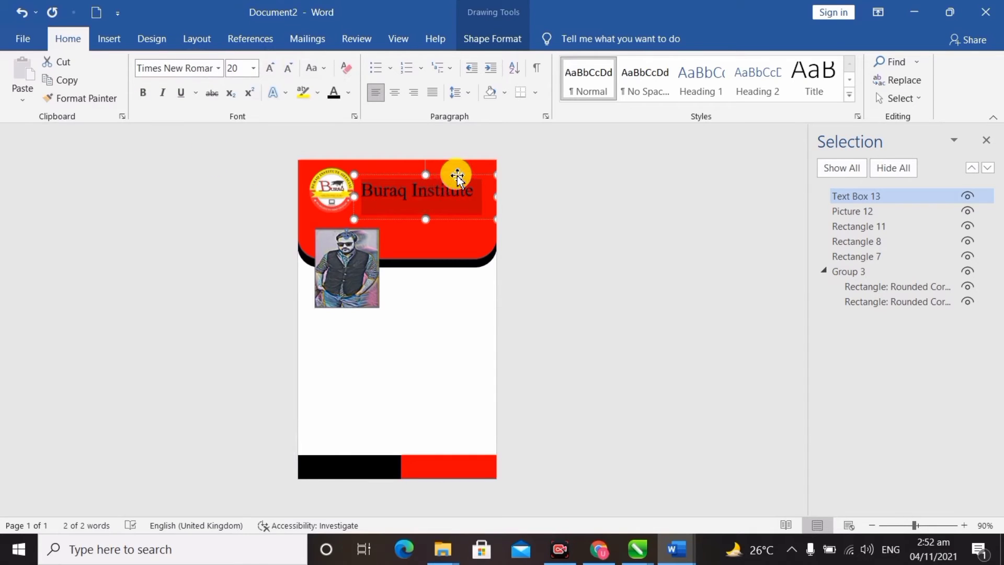
pyautogui.moveTo(461, 174); pyautogui.dragTo(462, 173)
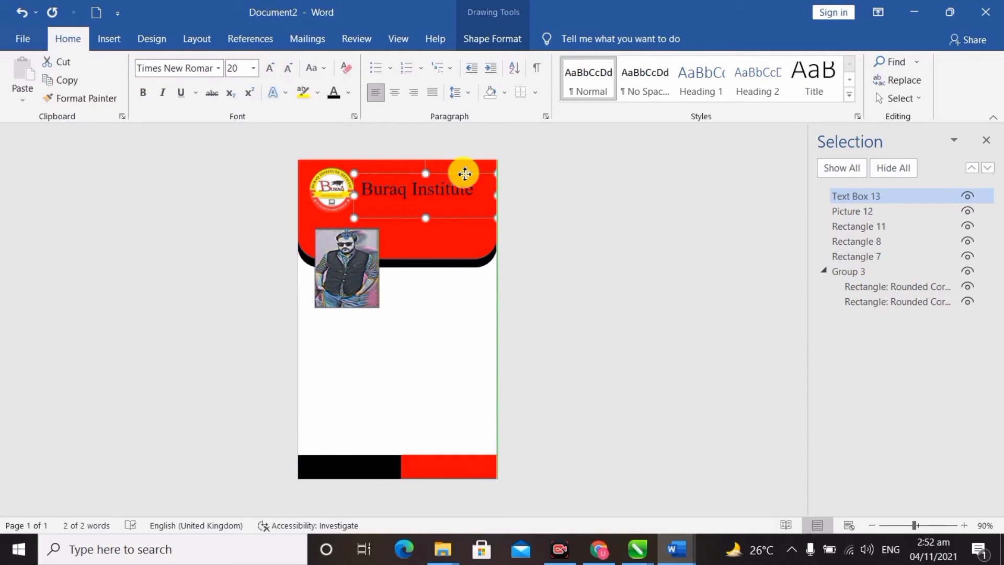
pyautogui.click(428, 191)
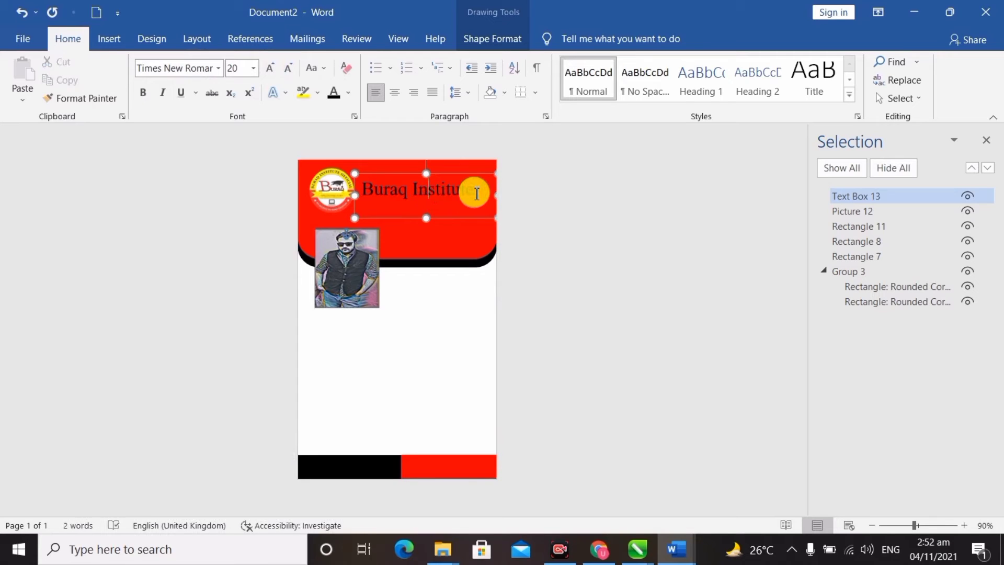
pyautogui.moveTo(475, 188); pyautogui.dragTo(360, 193)
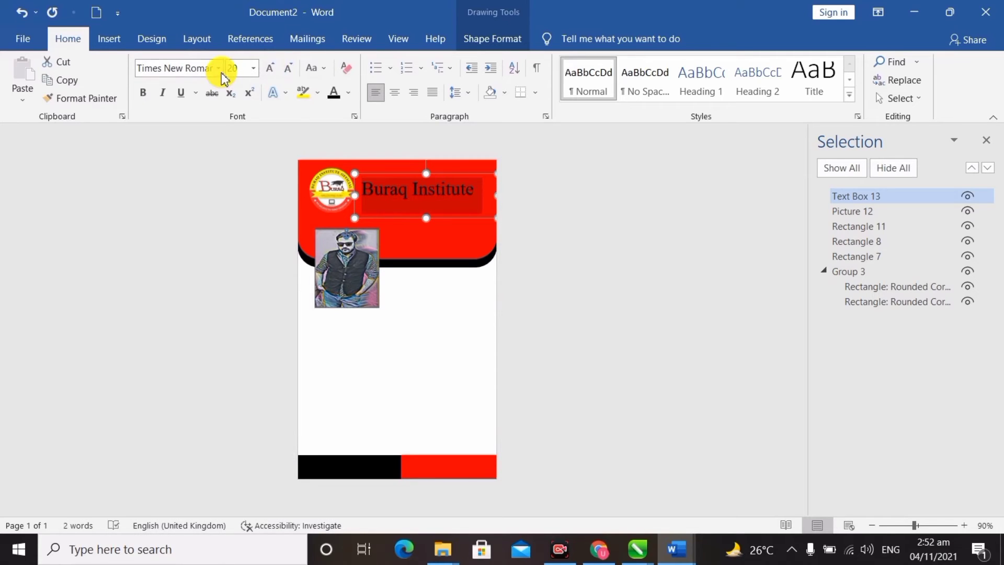
# Step: Apply a reflection text effect to the Buraq Institute title and make its colour automatic black
pyautogui.click(111, 39)
pyautogui.click(150, 40)
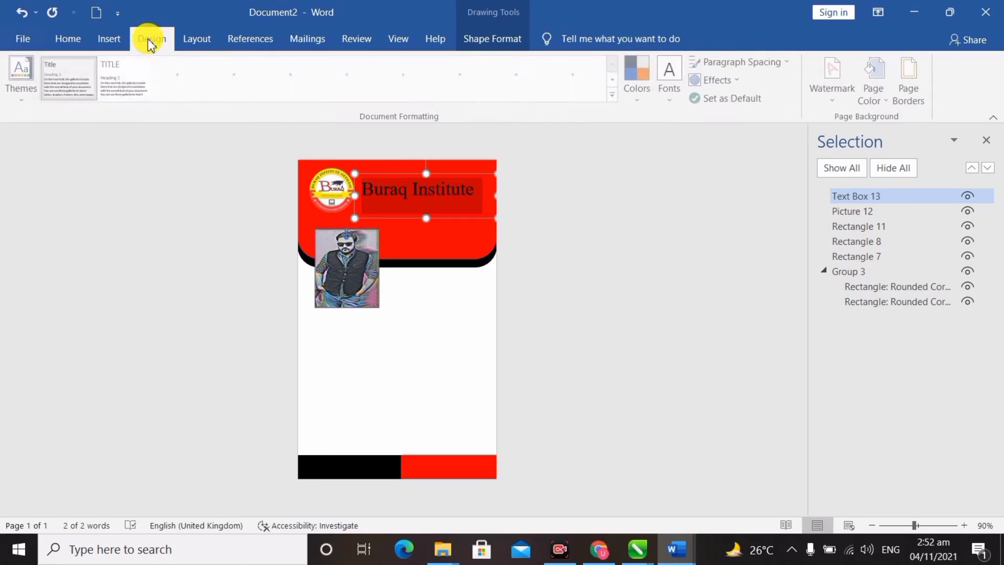
pyautogui.click(71, 40)
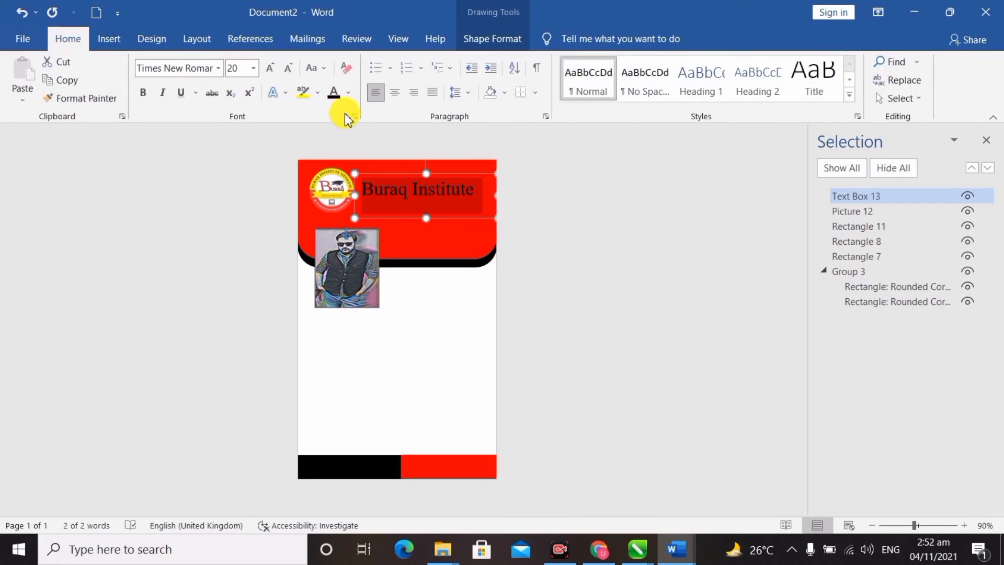
pyautogui.click(276, 93)
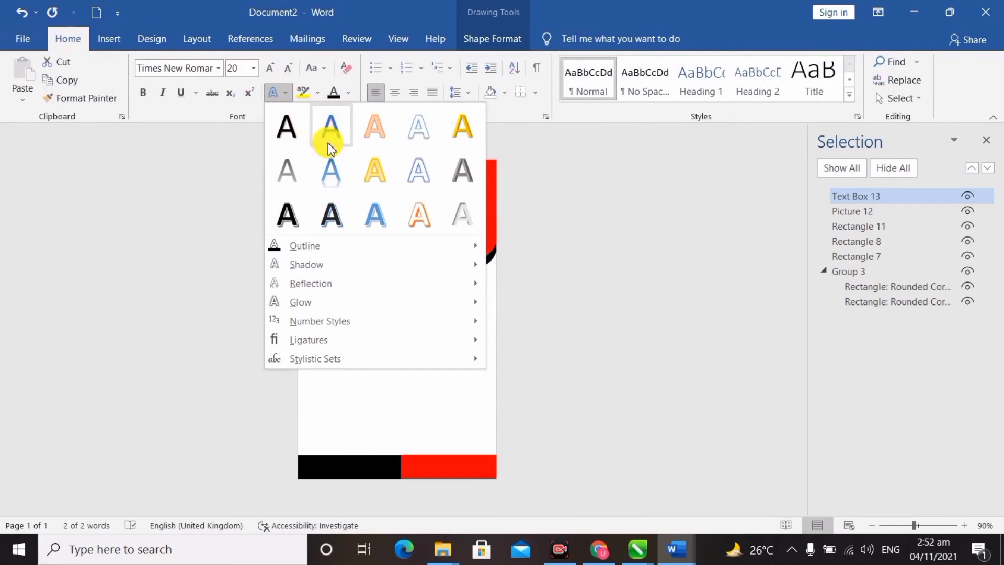
pyautogui.click(331, 169)
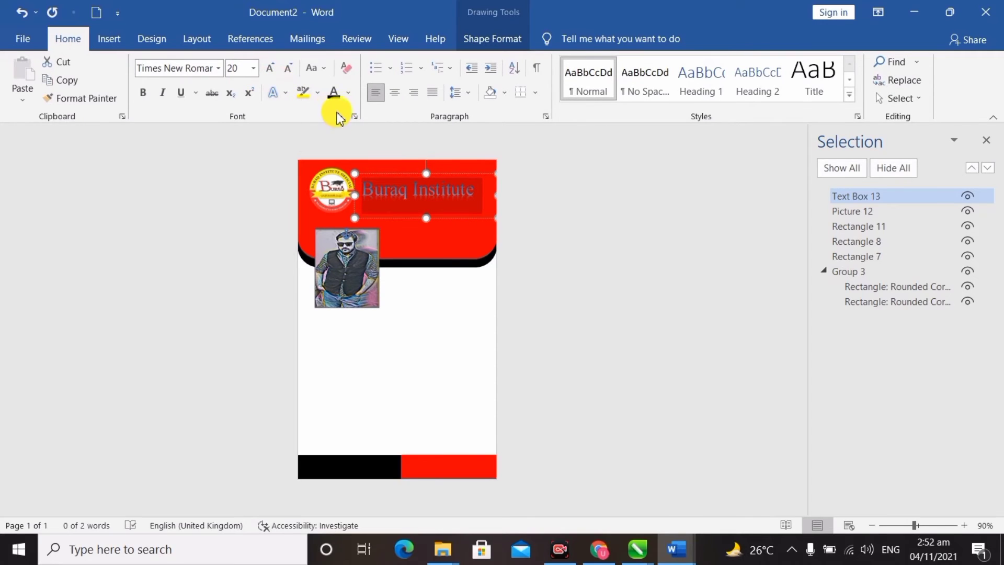
pyautogui.click(348, 92)
pyautogui.click(341, 116)
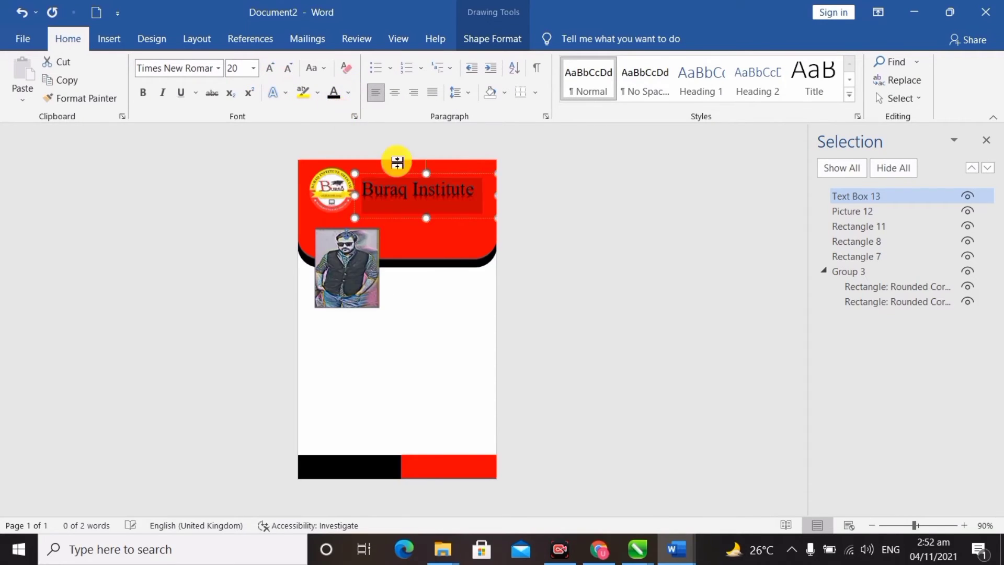
# Step: Select the Buraq Institute title box as a shape
pyautogui.click(461, 182)
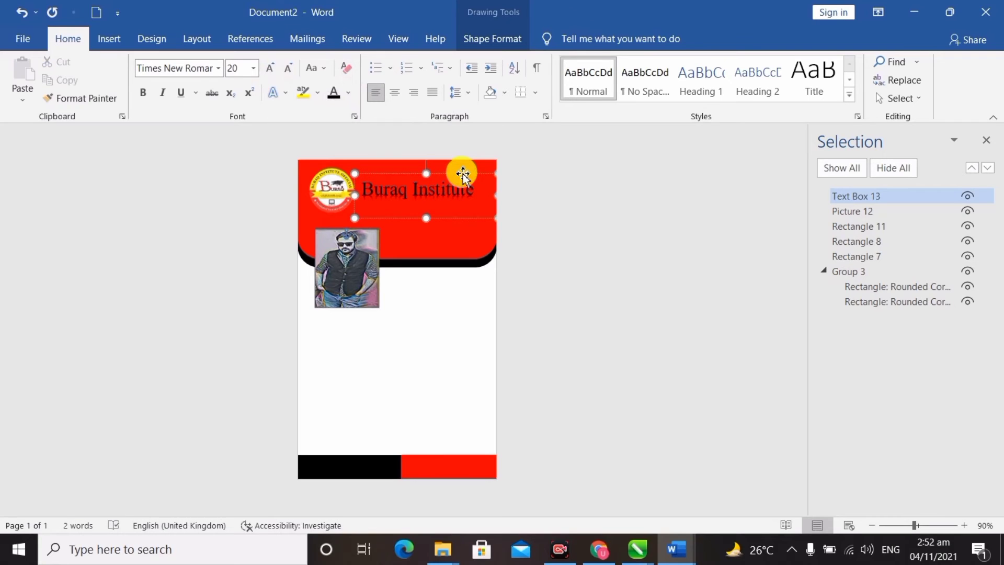
pyautogui.click(463, 174)
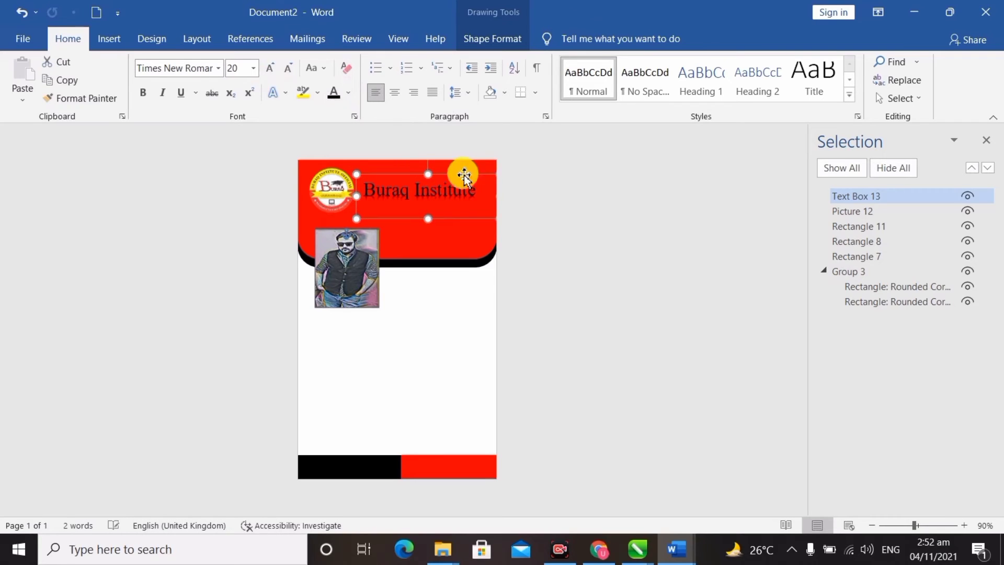
pyautogui.click(532, 268)
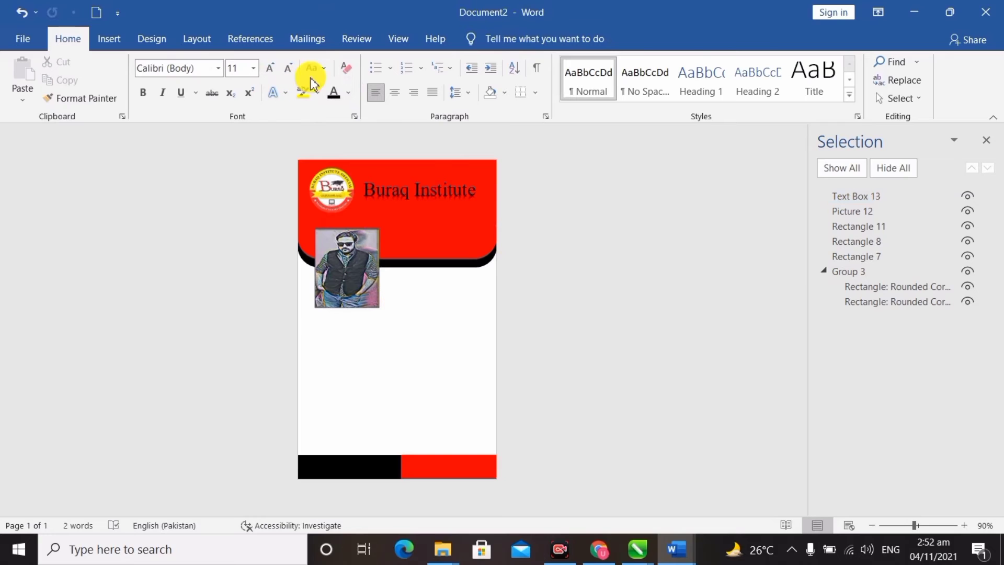
pyautogui.click(450, 195)
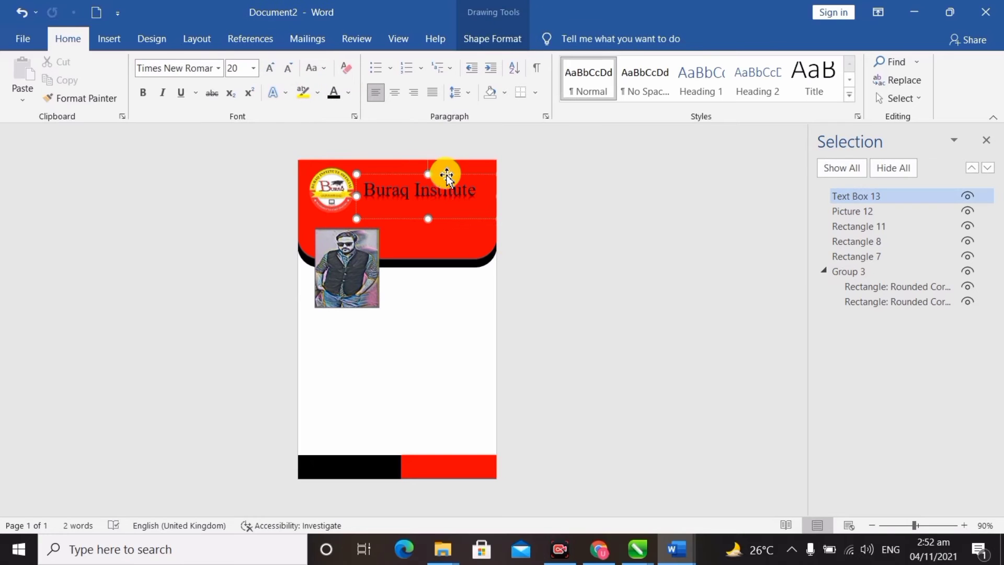
# Step: Copy the title box below the photo and replace its text with the student's name
pyautogui.moveTo(450, 181); pyautogui.dragTo(375, 299)
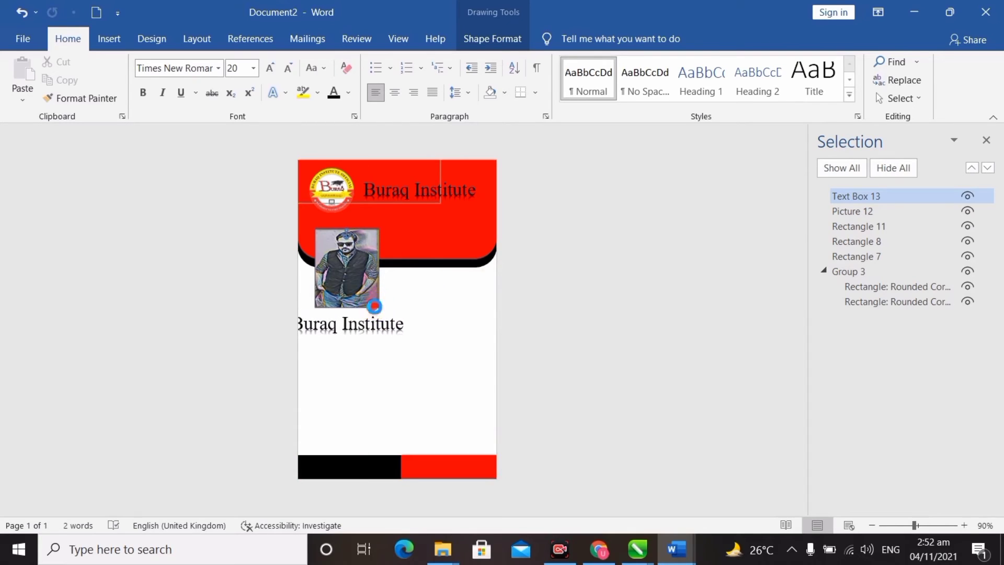
pyautogui.click(377, 323)
pyautogui.doubleClick(375, 320)
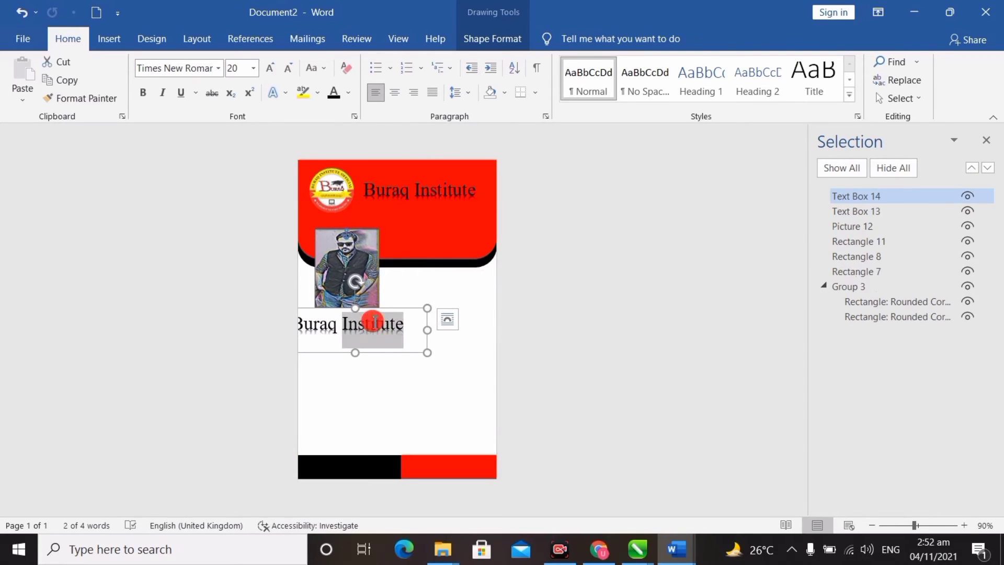
pyautogui.click(404, 324)
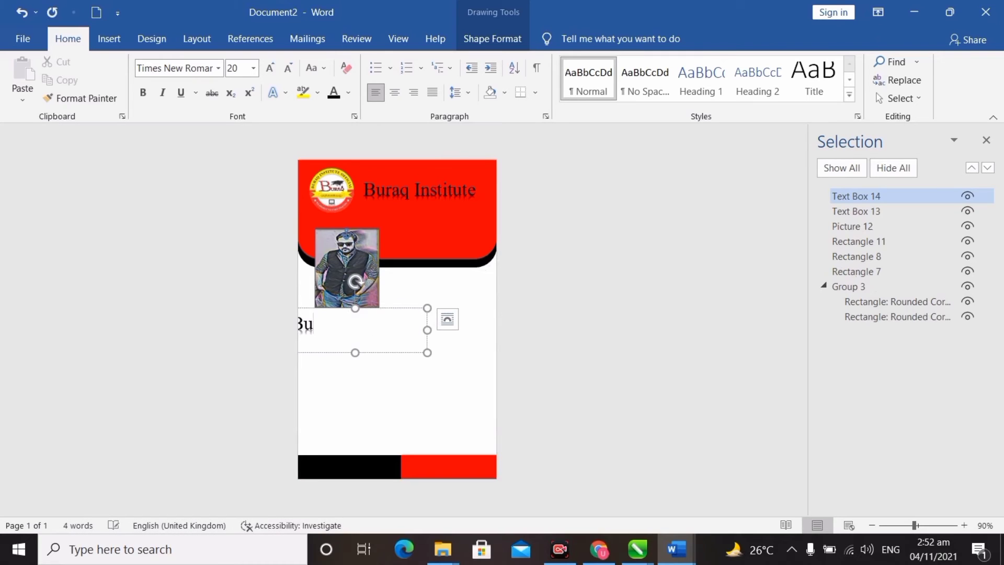
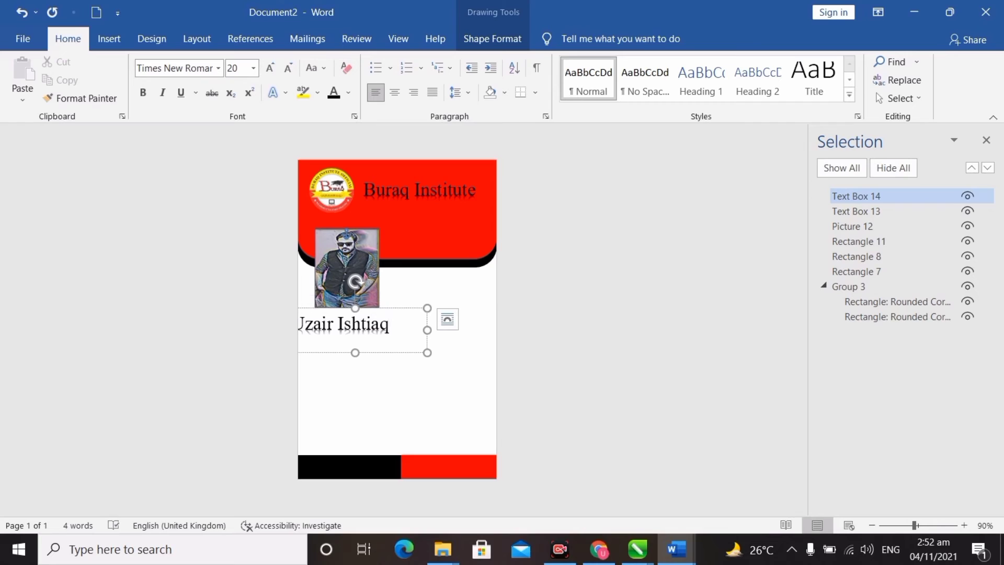
pyautogui.moveTo(404, 308); pyautogui.dragTo(312, 326)
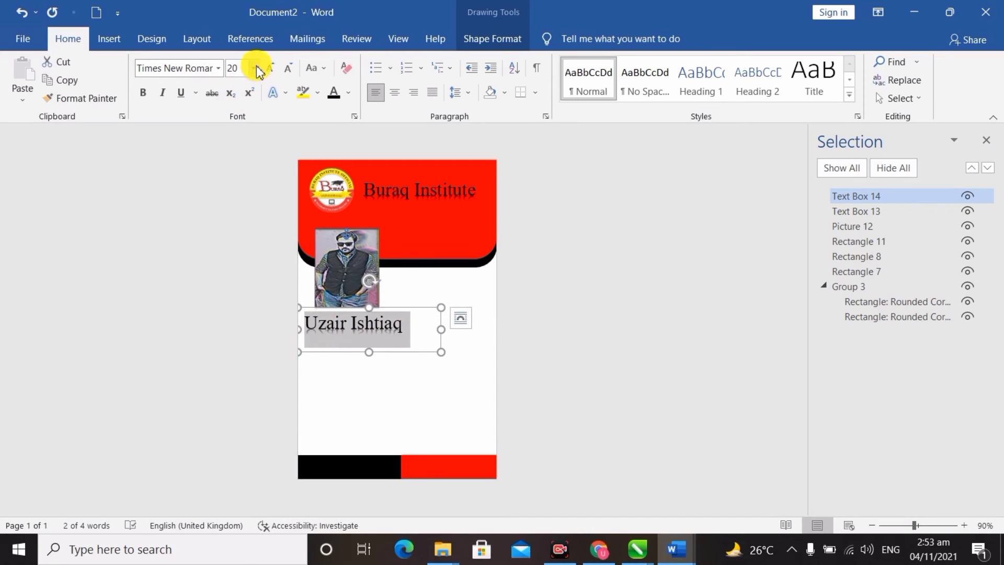
# Step: Shrink the name to 16-point Times New Roman and nudge the box into place
pyautogui.click(288, 69)
pyautogui.click(289, 69)
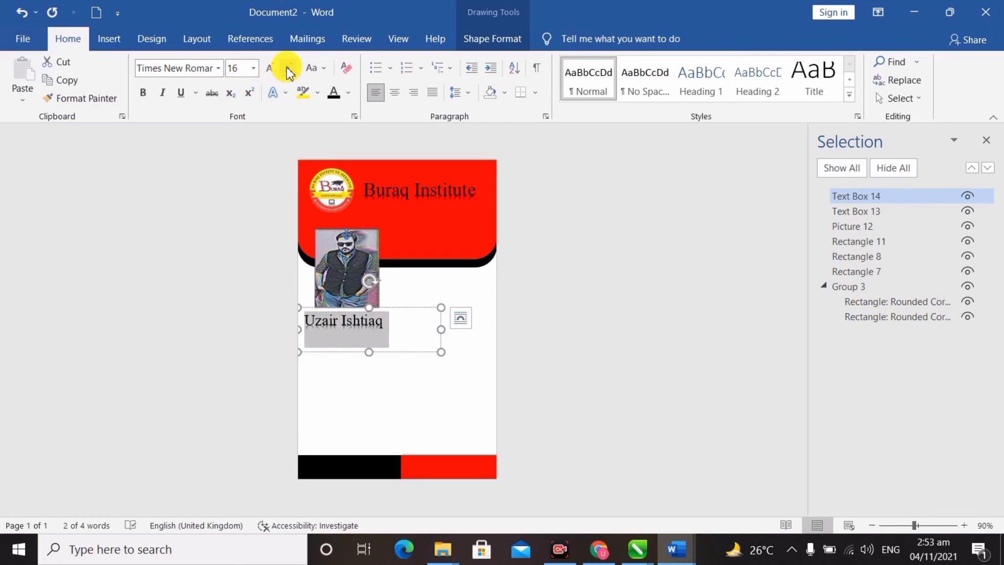
pyautogui.moveTo(404, 312); pyautogui.dragTo(410, 308)
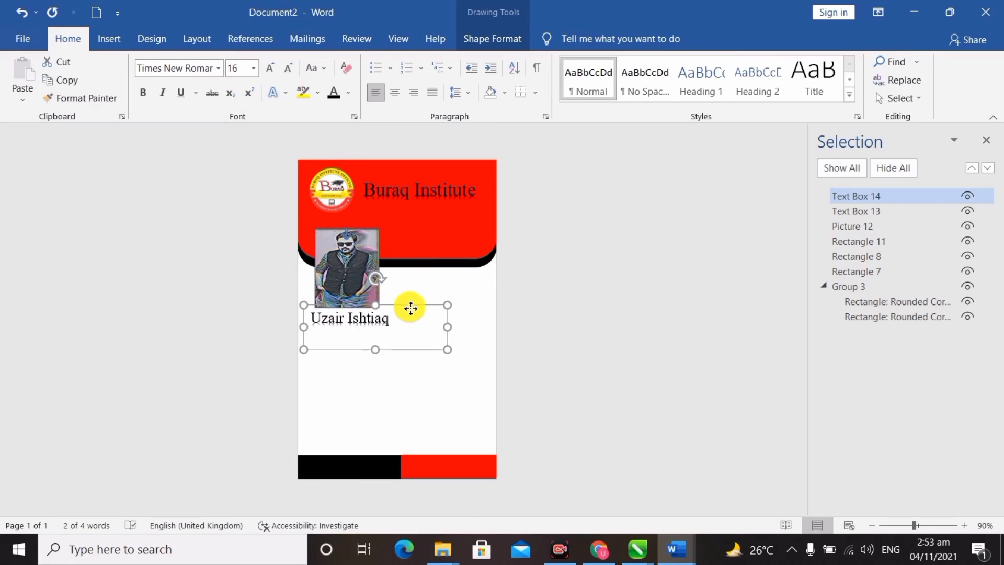
pyautogui.click(492, 338)
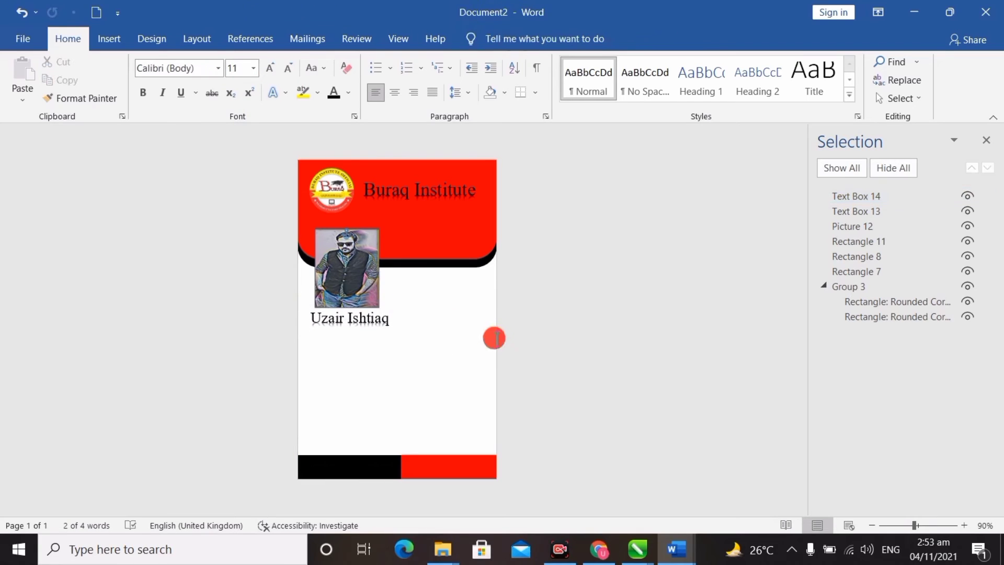
# Step: Duplicate the name box lower on the card, enlarge it, and change its text effect for the Roll # line
pyautogui.click(377, 321)
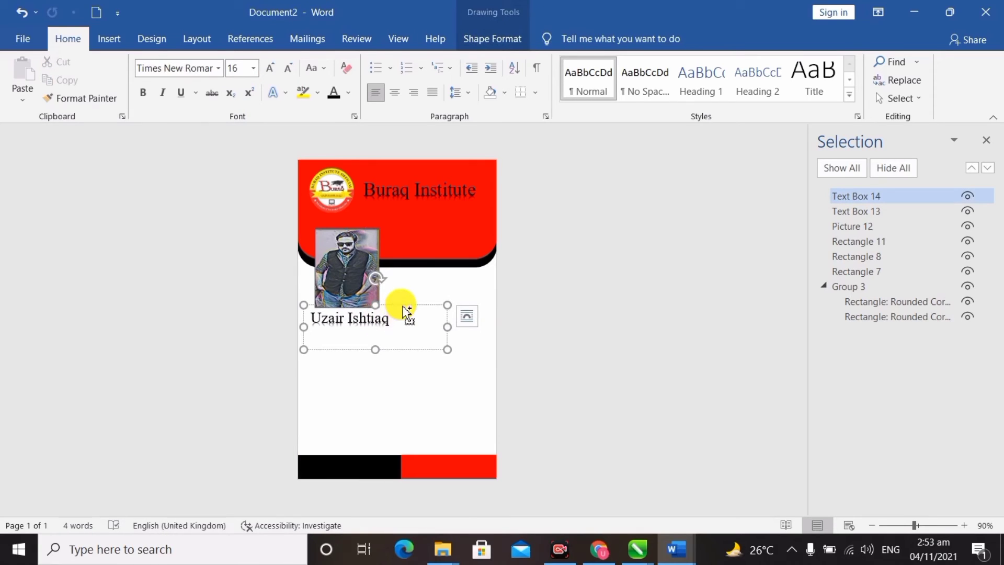
pyautogui.moveTo(407, 312); pyautogui.dragTo(403, 341)
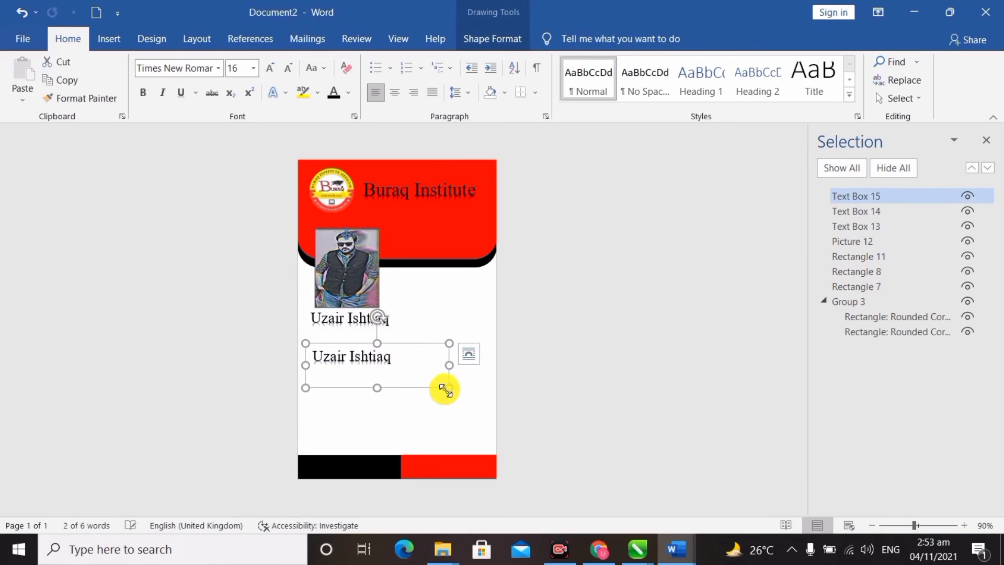
pyautogui.moveTo(448, 391); pyautogui.dragTo(516, 451)
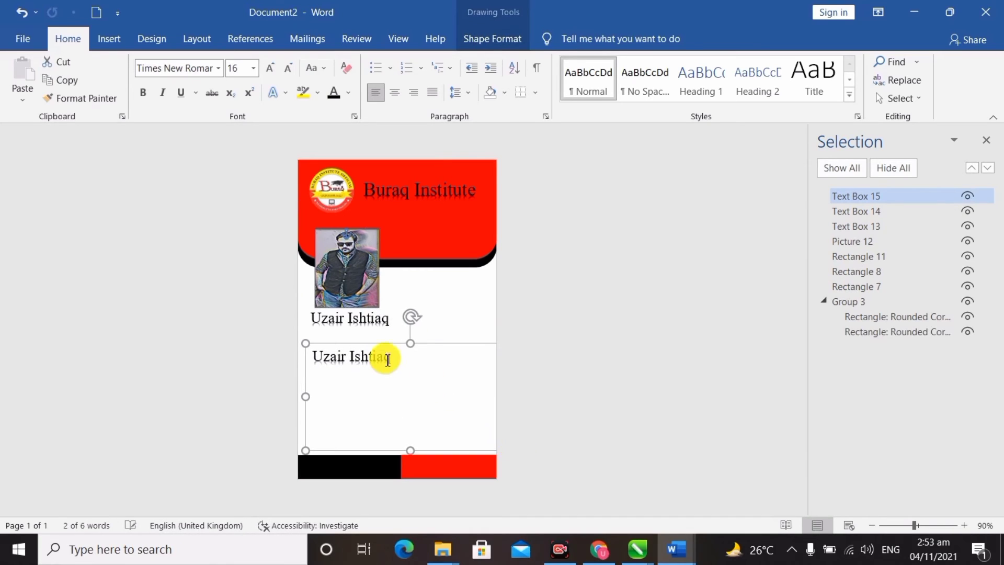
pyautogui.moveTo(418, 370); pyautogui.dragTo(309, 352)
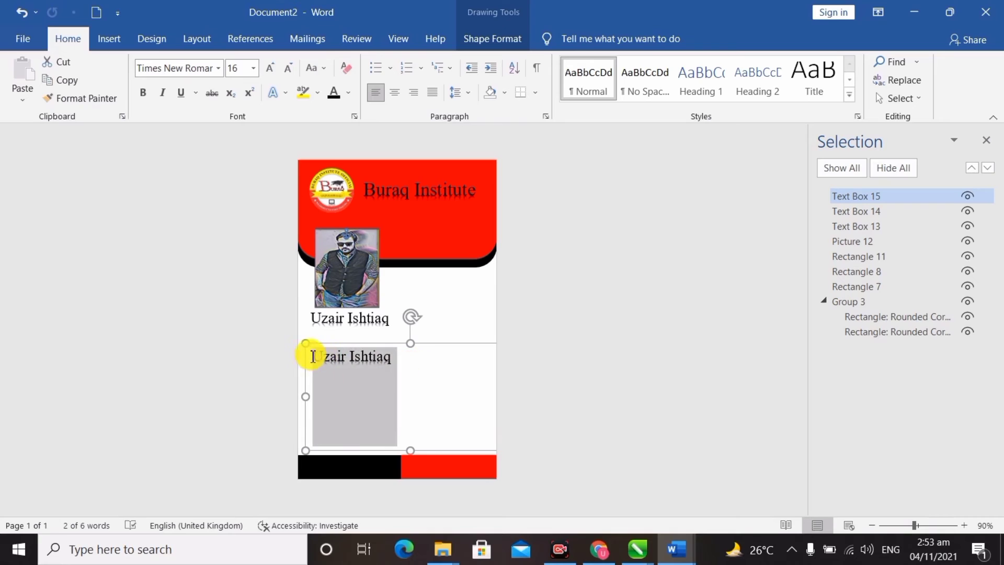
pyautogui.click(287, 94)
pyautogui.click(286, 124)
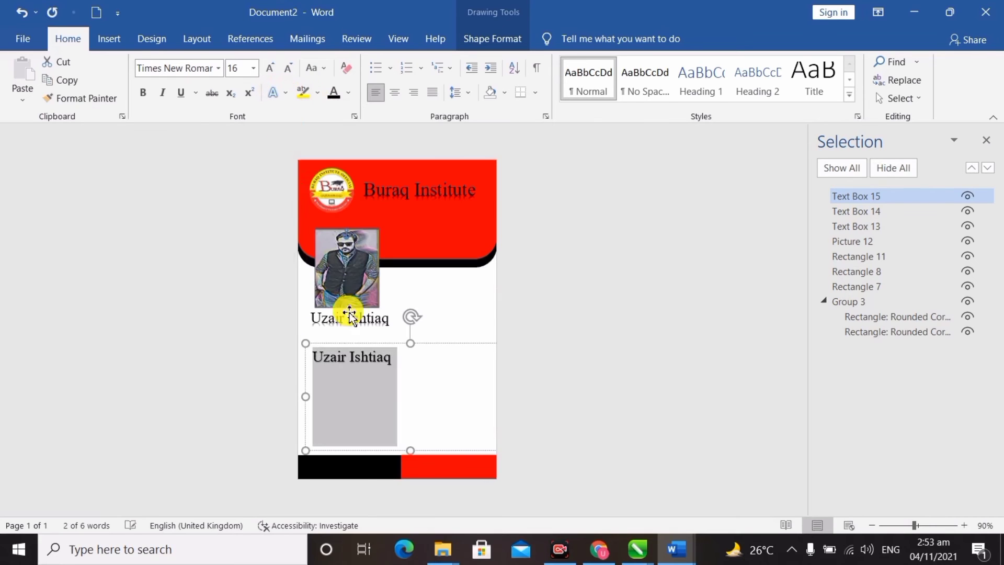
pyautogui.click(407, 368)
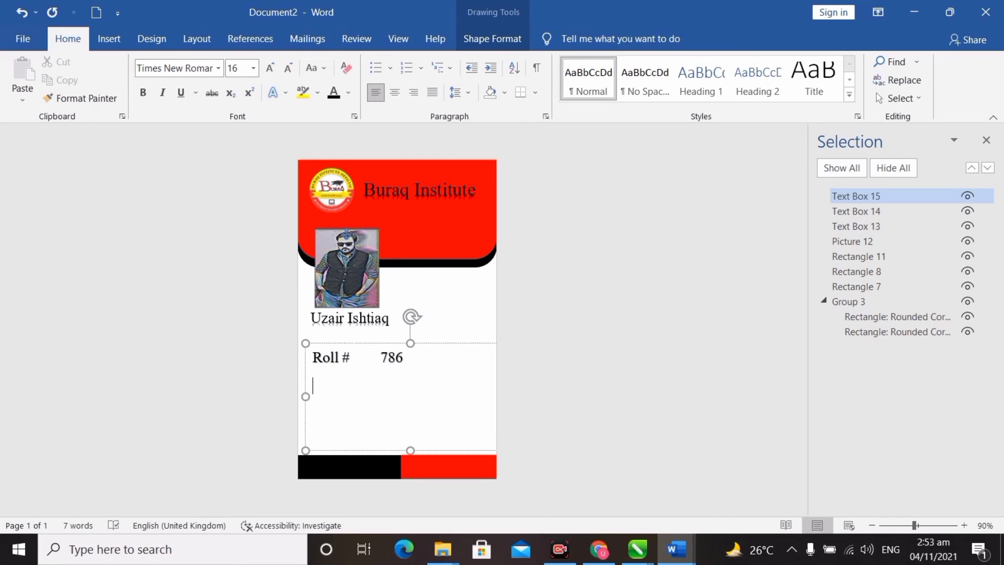
# Step: Add tab-separated 'Class Section (B)' and 'Blood Group B+' lines below the roll number
pyautogui.write('Cla')
pyautogui.write('Cla')
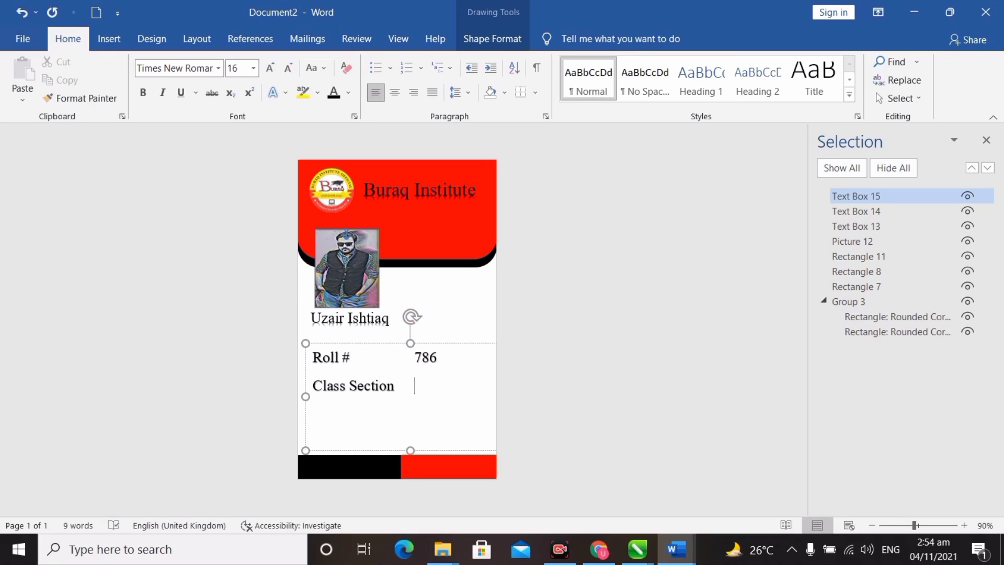
pyautogui.write('B')
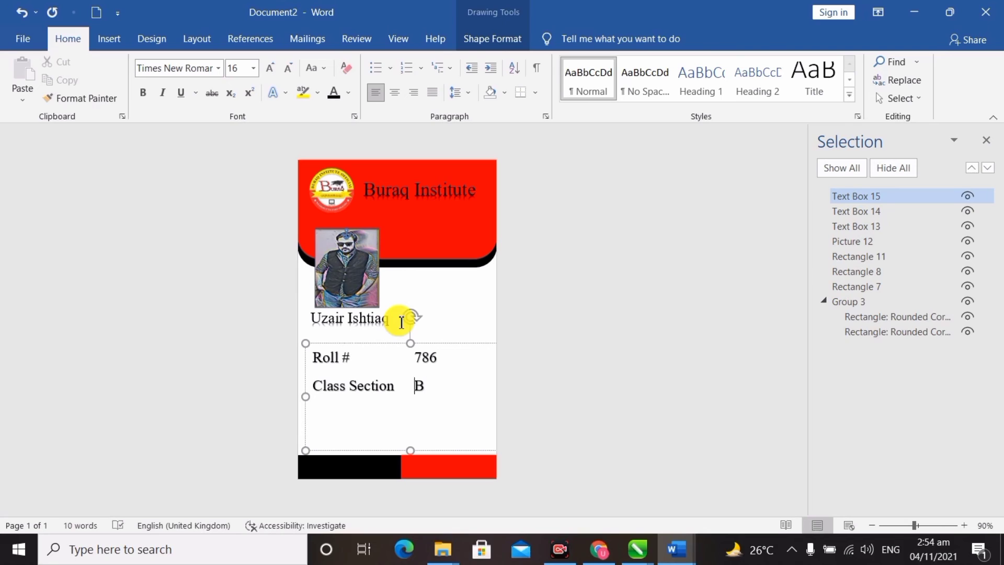
pyautogui.press('BackSpace')
pyautogui.write('(B)')
pyautogui.press('Return')
pyautogui.write('Blood')
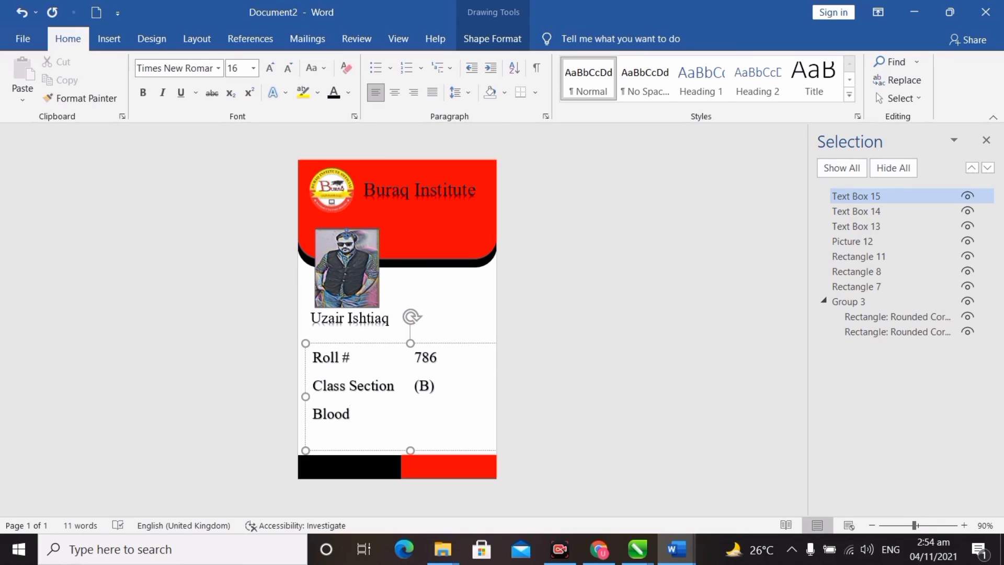
pyautogui.write(' Group\tB')
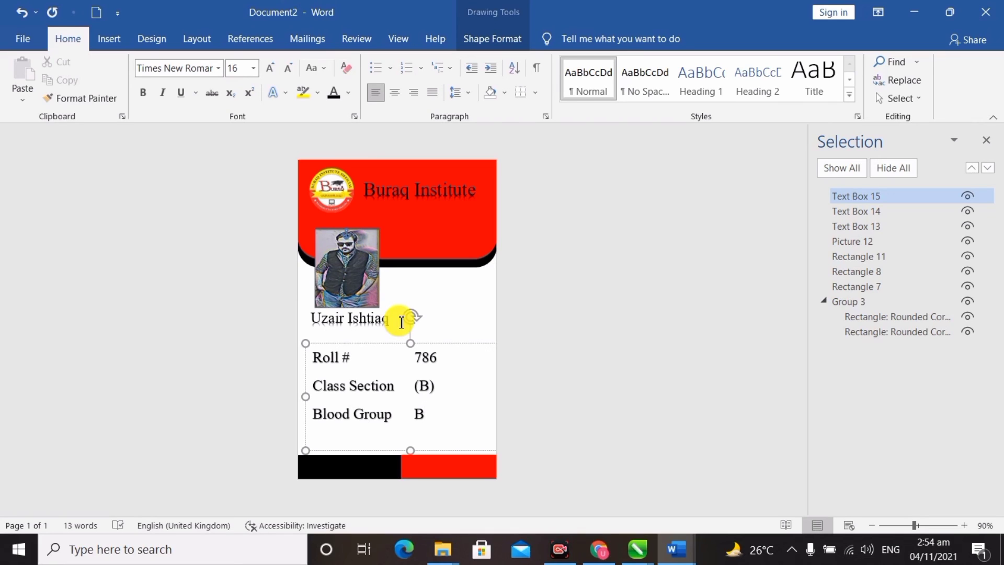
pyautogui.write('+')
# Step: Remove space after paragraph from all detail lines and reduce them to 10 point
pyautogui.click(473, 96)
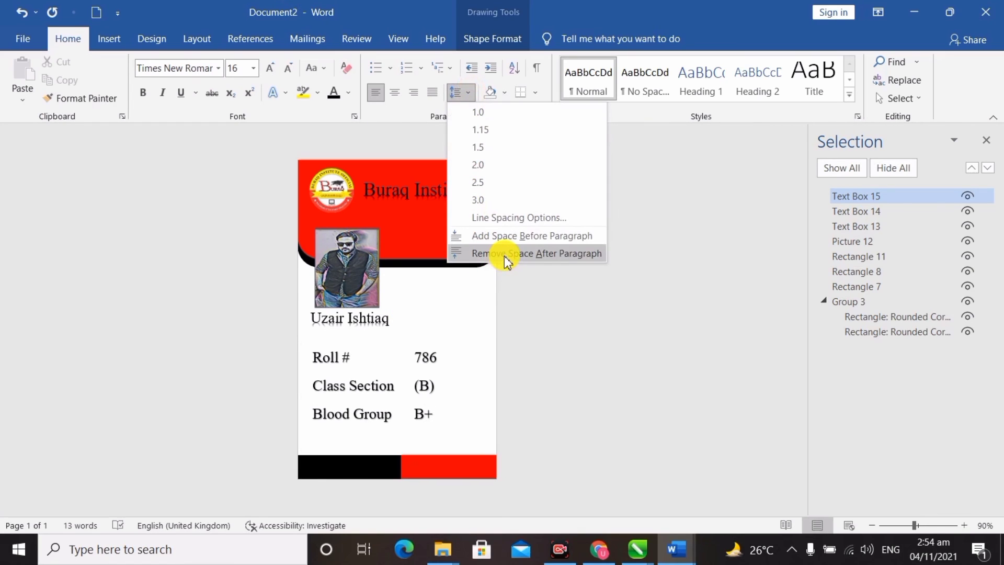
pyautogui.click(412, 358)
pyautogui.hotkey('ctrl', 'a')
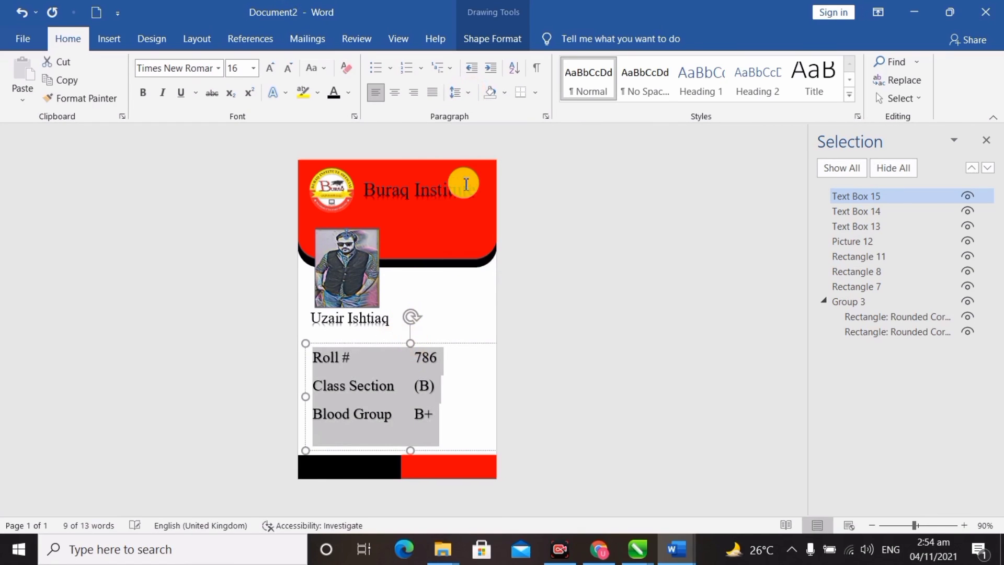
pyautogui.click(469, 94)
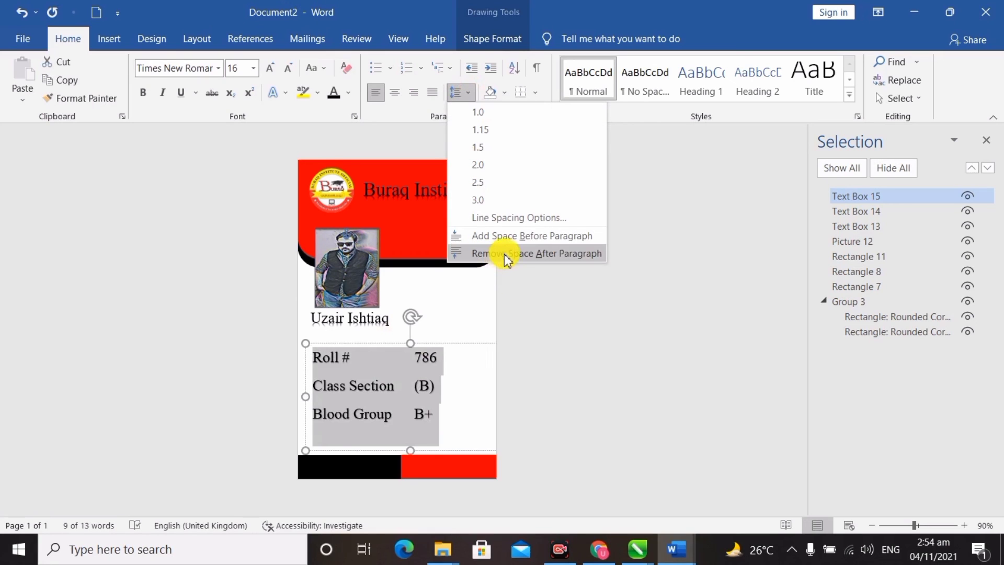
pyautogui.click(506, 254)
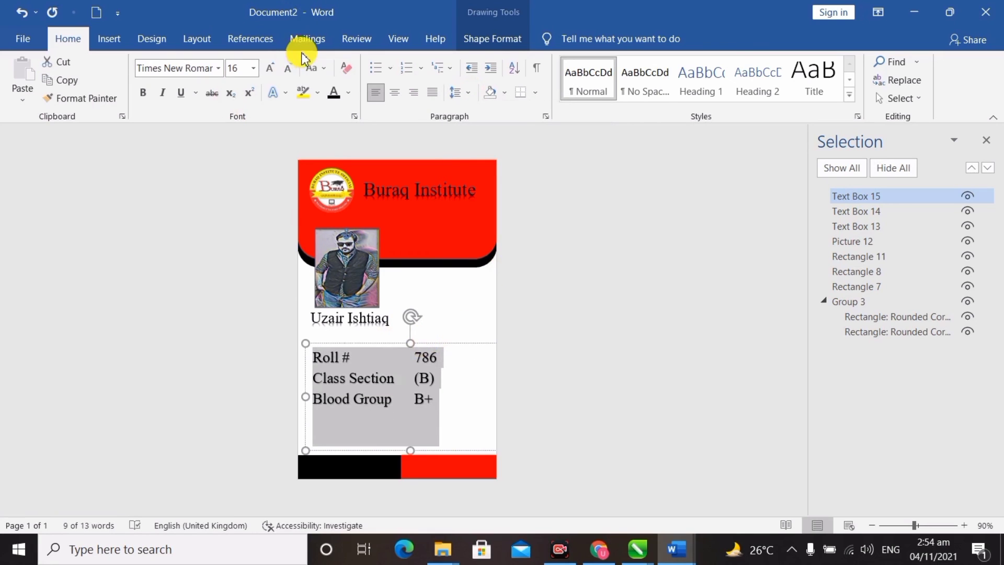
pyautogui.click(289, 68)
pyautogui.click(289, 69)
pyautogui.click(289, 68)
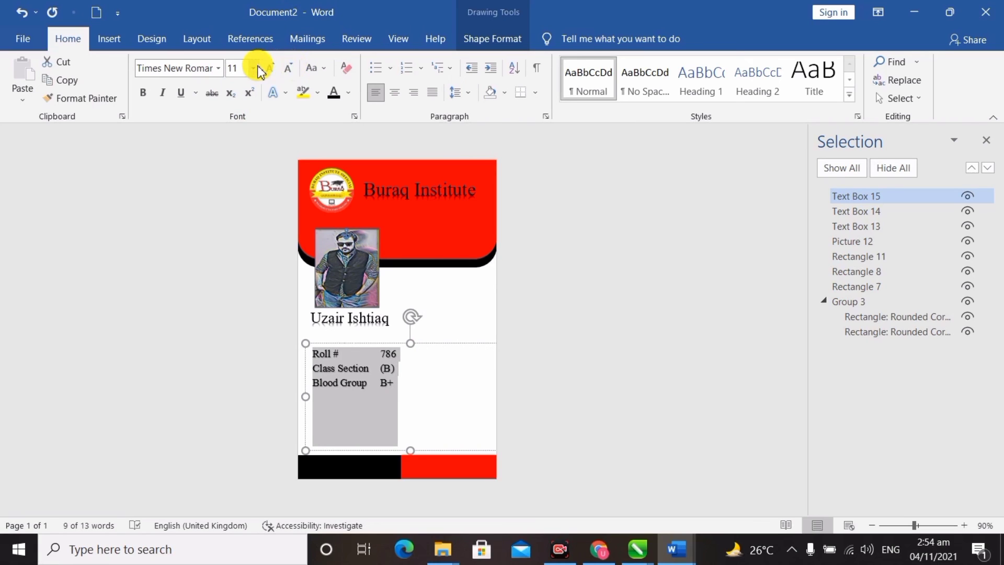
pyautogui.click(289, 76)
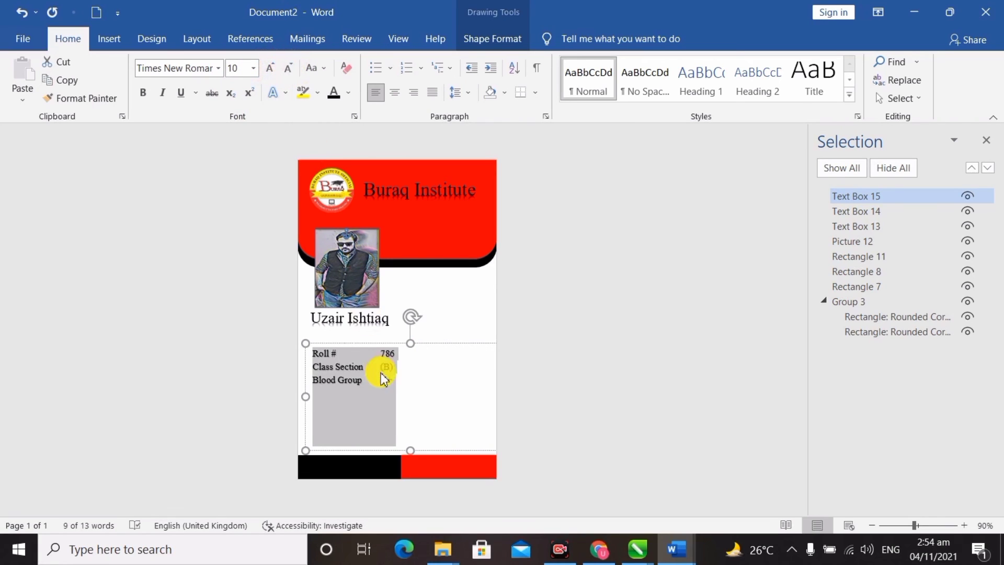
pyautogui.click(379, 352)
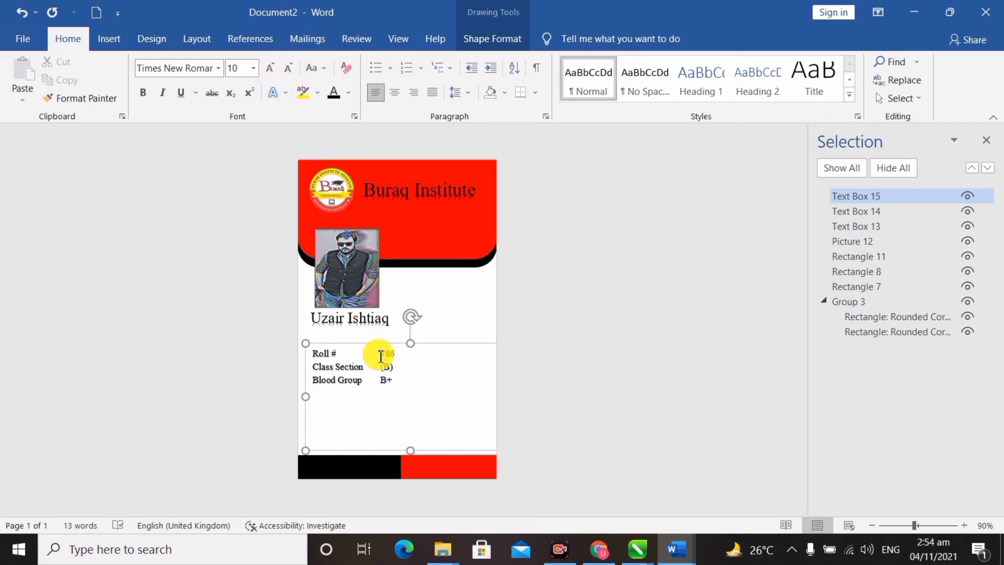
pyautogui.press('Tab')
pyautogui.press('Tab')
pyautogui.press('Tab')
pyautogui.press('BackSpace')
pyautogui.press('Tab')
pyautogui.click(379, 381)
pyautogui.press('Tab')
pyautogui.moveTo(448, 344); pyautogui.dragTo(451, 347)
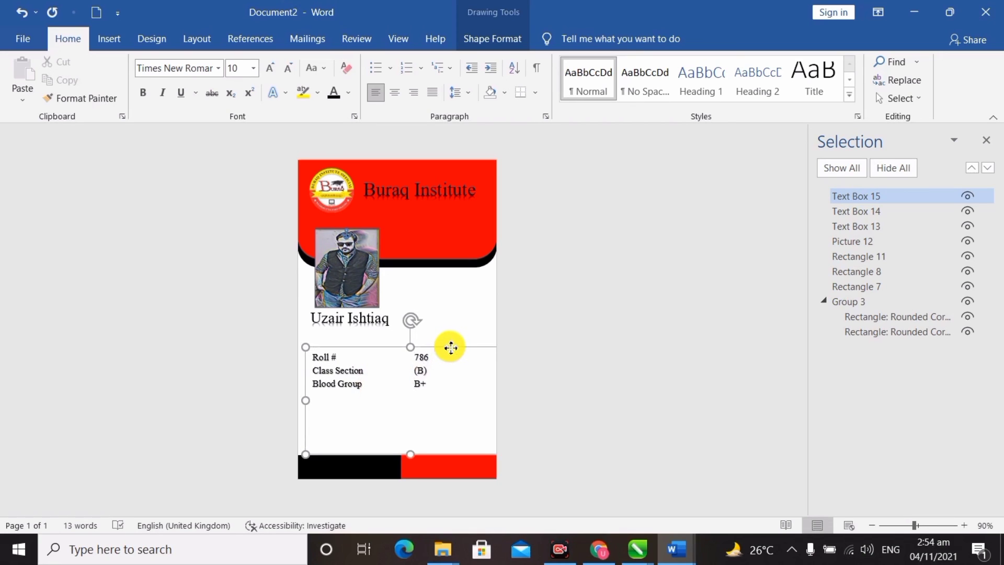
pyautogui.click(532, 343)
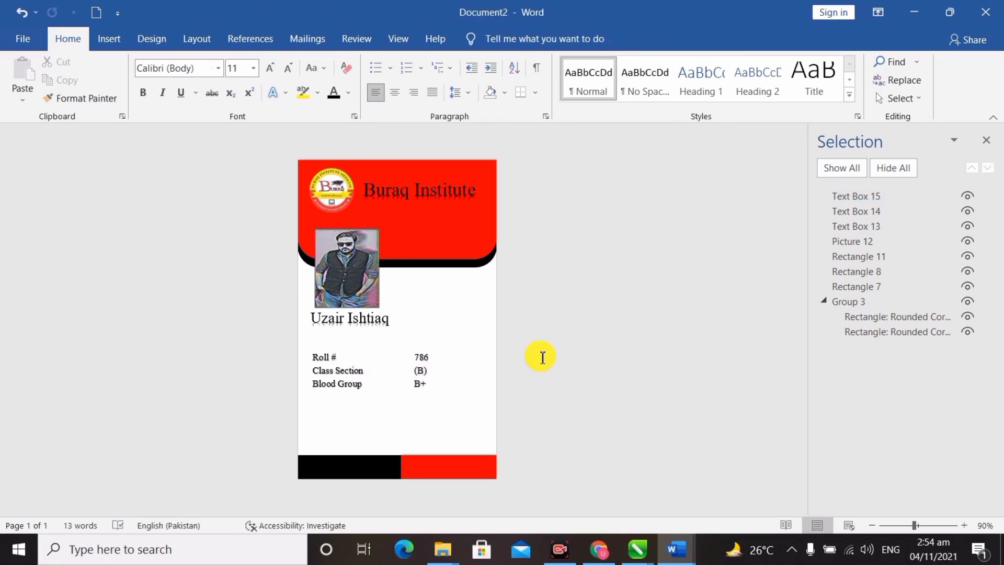